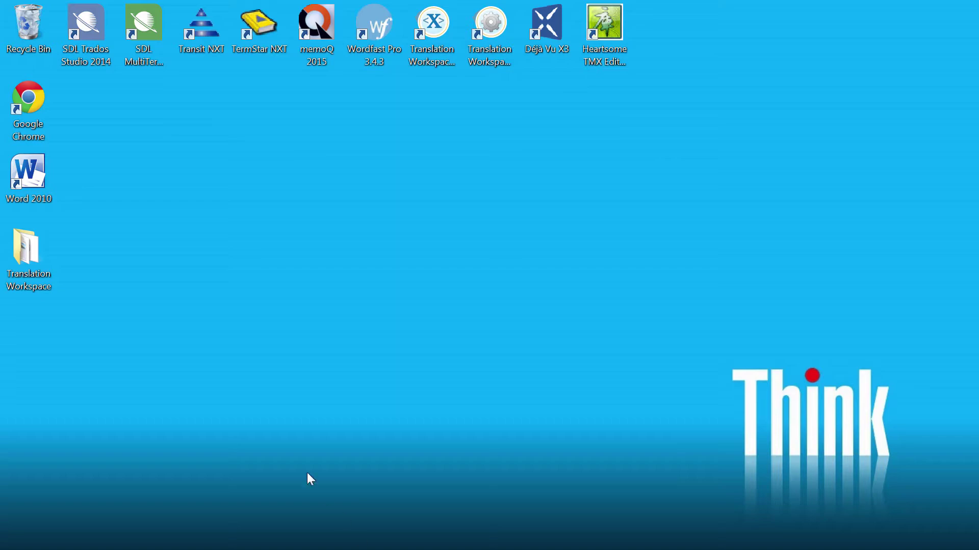
Open Suunto_Ambit3_Peak_alkuun.docx from the Translation Workspace folder, skim through it, and close Word
double_click(23, 253)
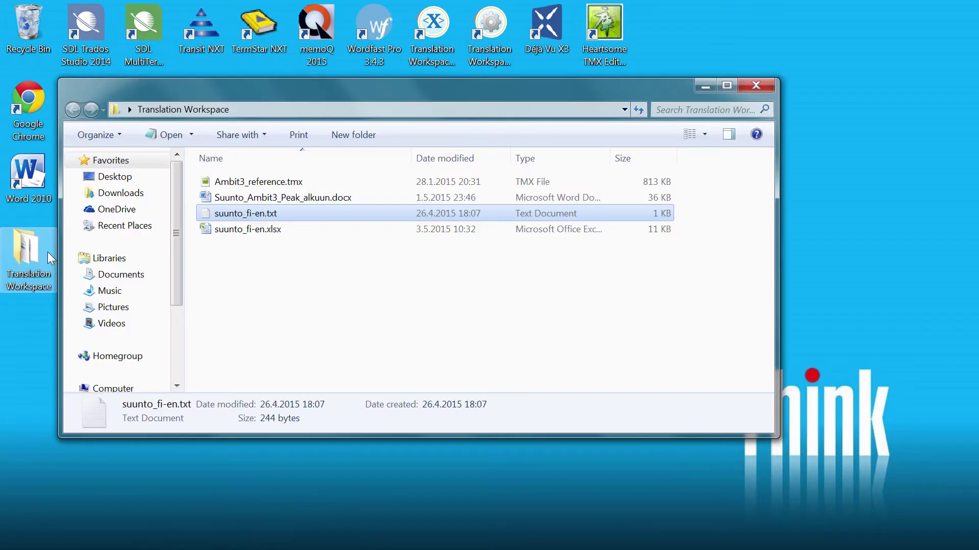
double_click(293, 199)
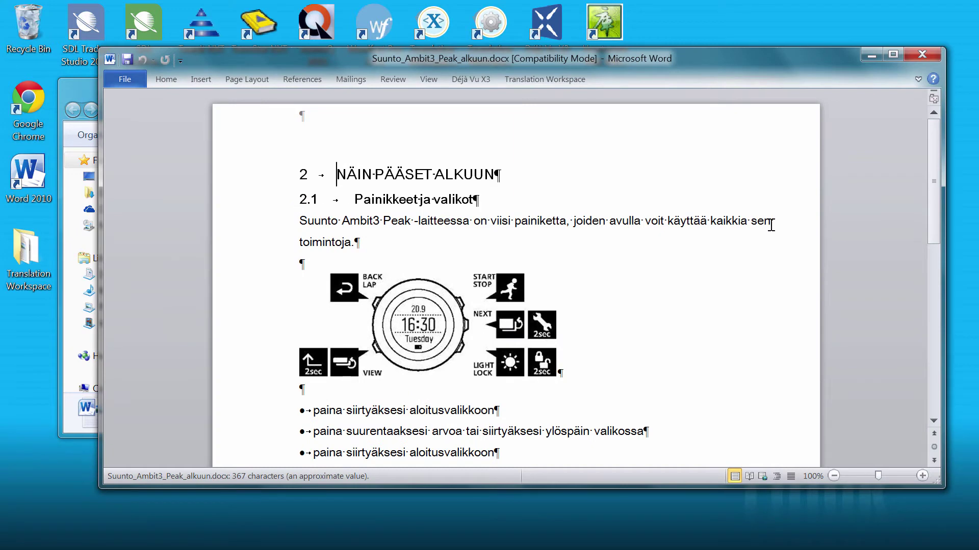
drag(934, 175, 928, 197)
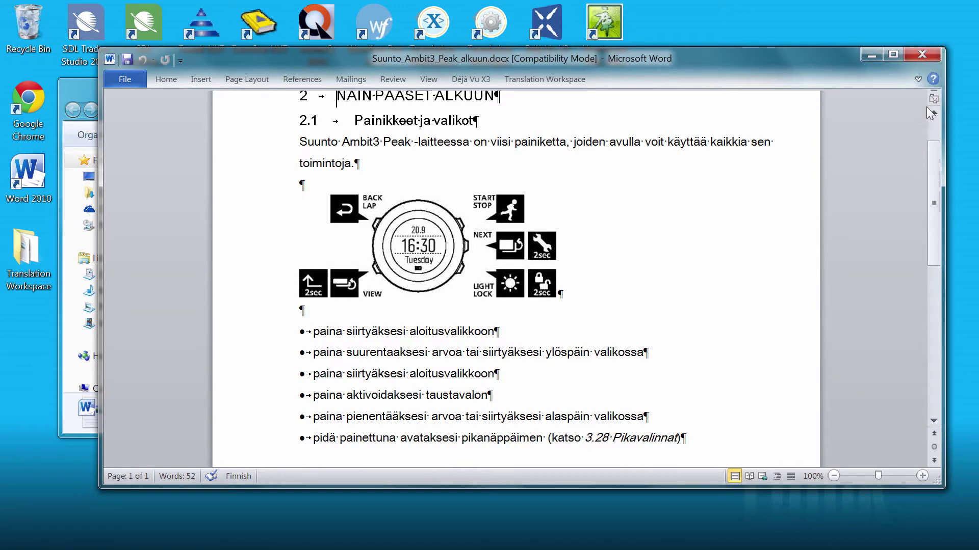
click(922, 54)
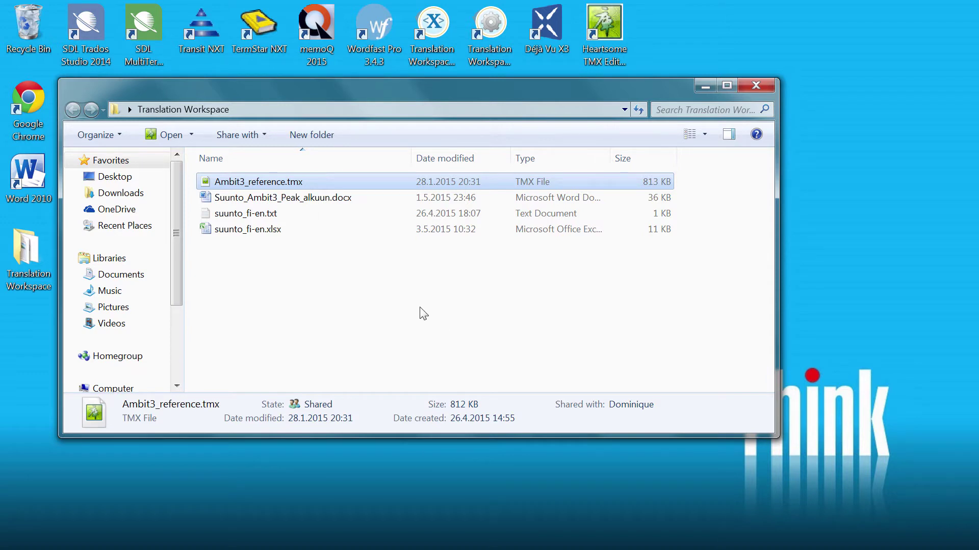
Open suunto_fi-en.txt with Edit with Notepad++ from the Translation Workspace folder
click(278, 233)
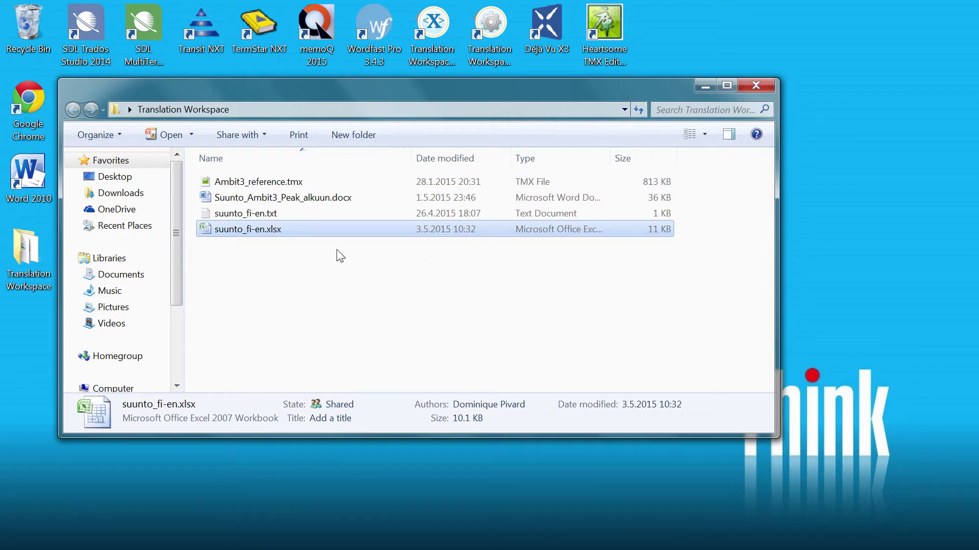
click(258, 218)
right_click(256, 215)
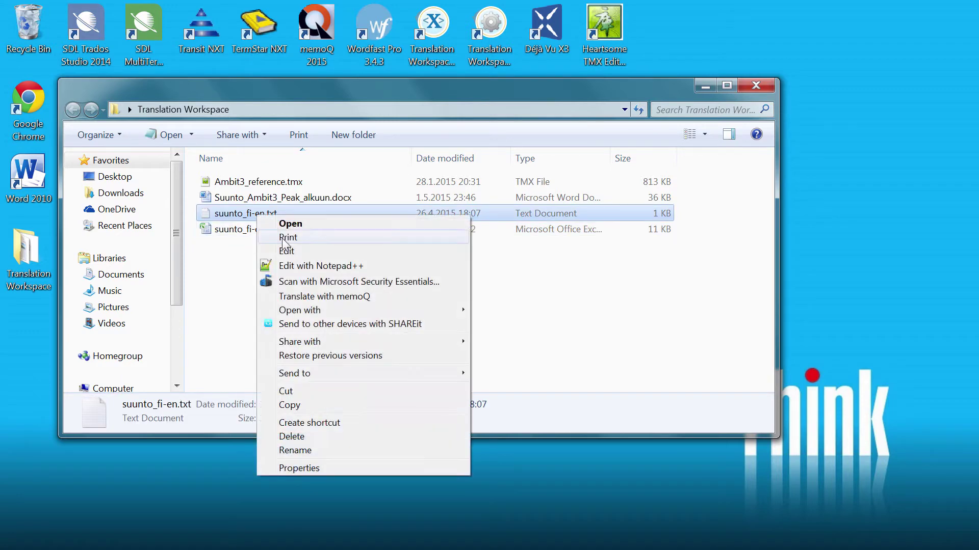
click(305, 265)
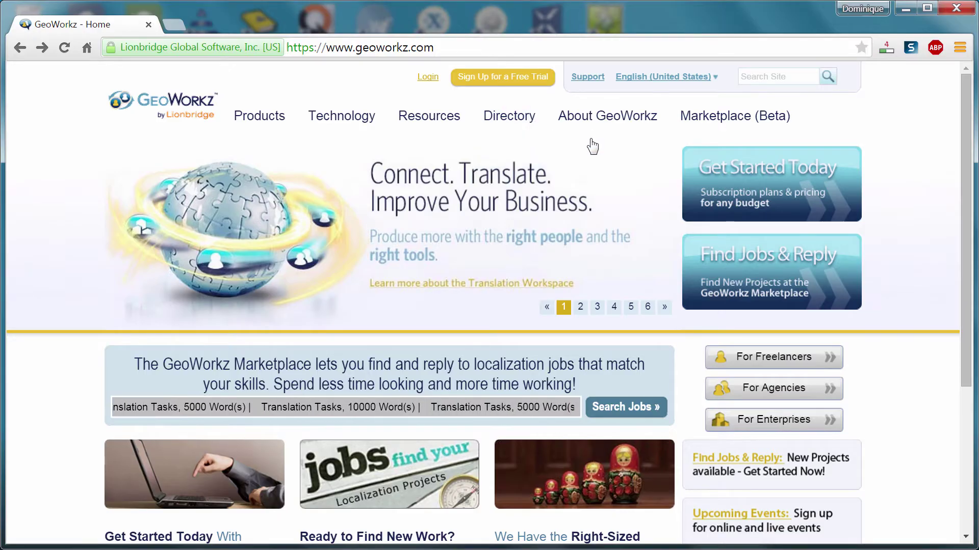
mouse_move(592, 142)
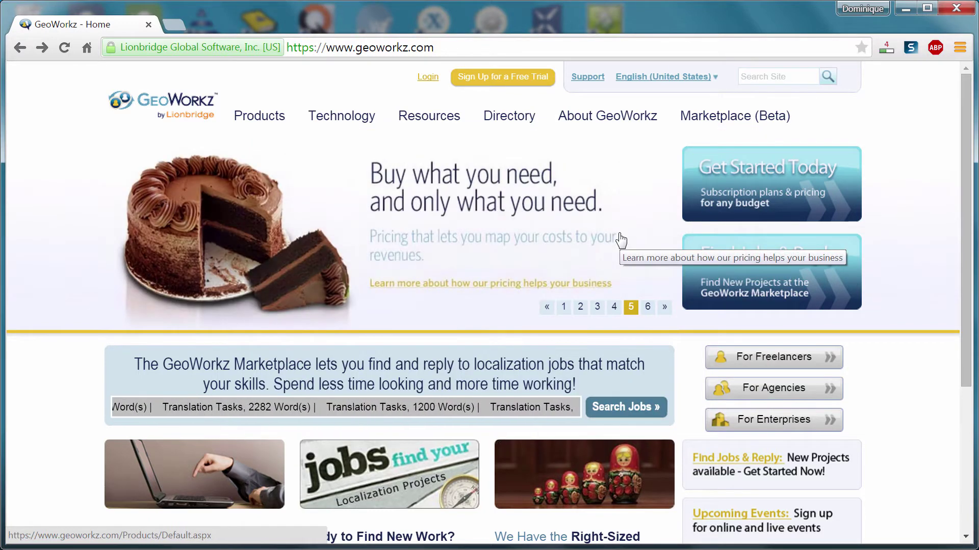
Sign in to GeoWorkz with the account's tenancy and open the Translation Workspace subscription page
click(431, 79)
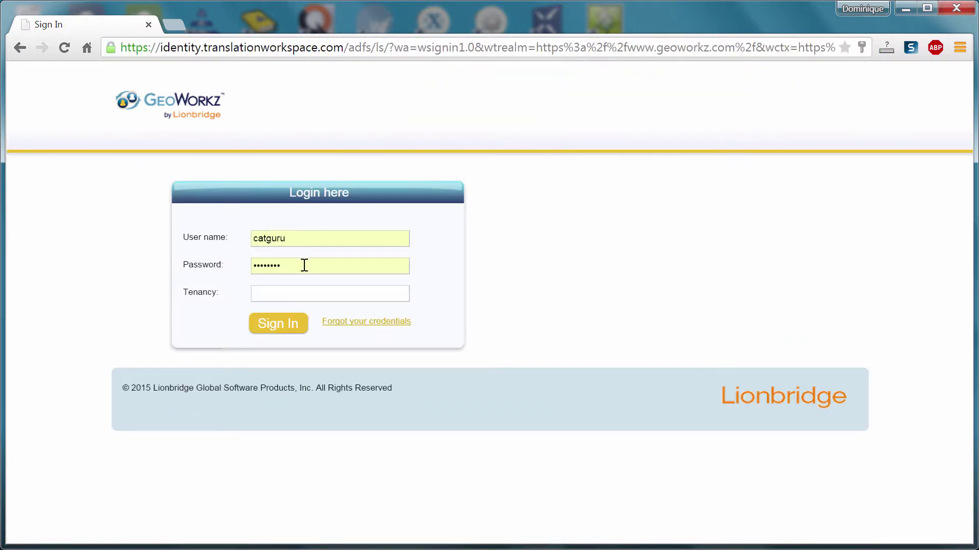
click(274, 296)
text(catguru)
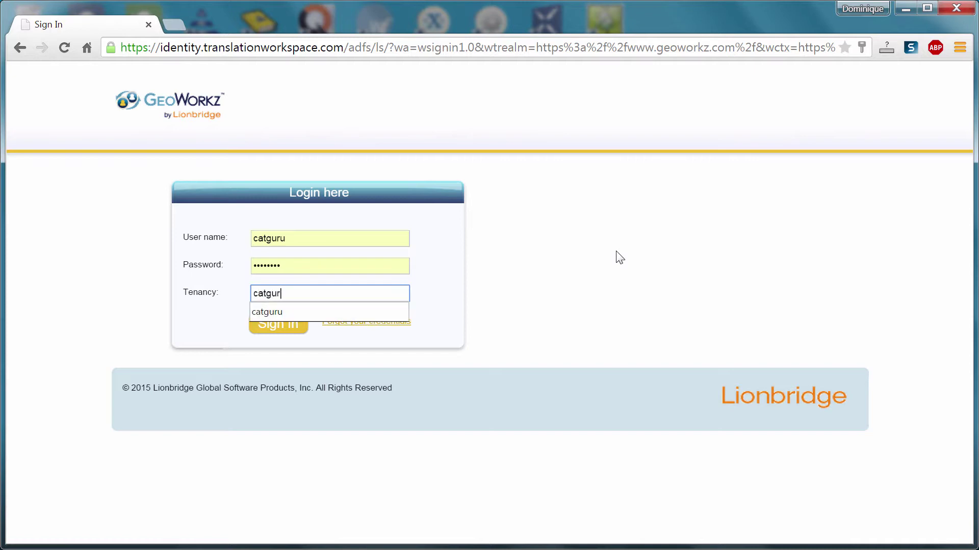
click(265, 331)
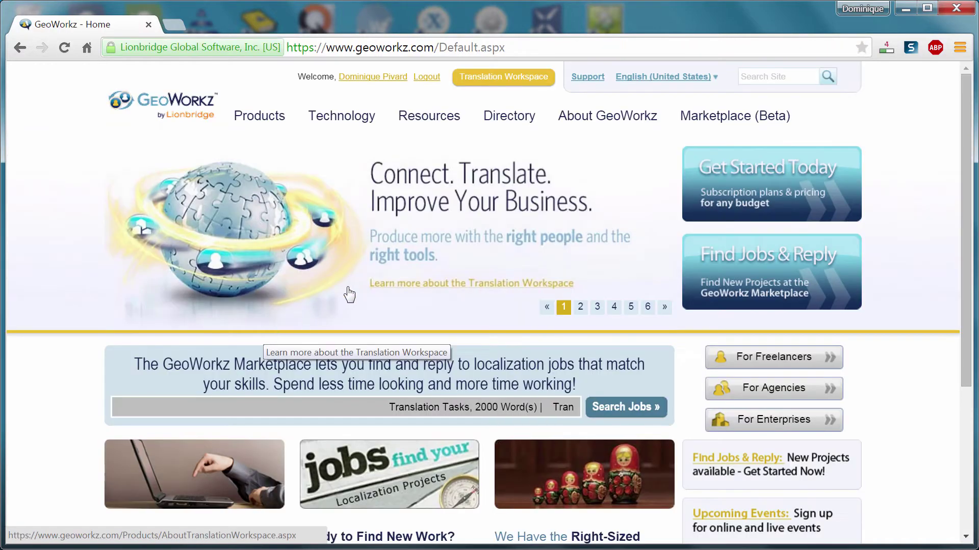
click(494, 81)
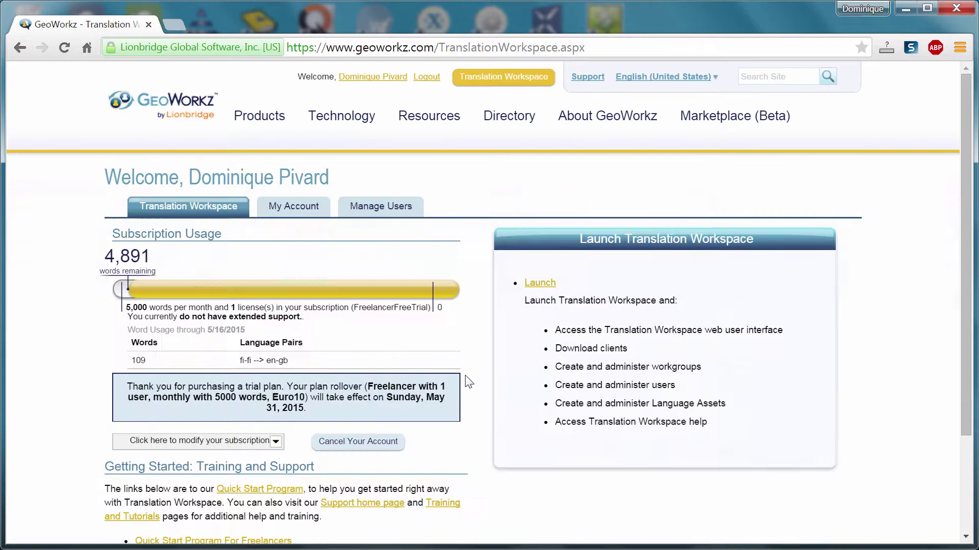
Create TM 'suunto fi-en' described 'new TM for Suunto project' with the account as contact
click(541, 284)
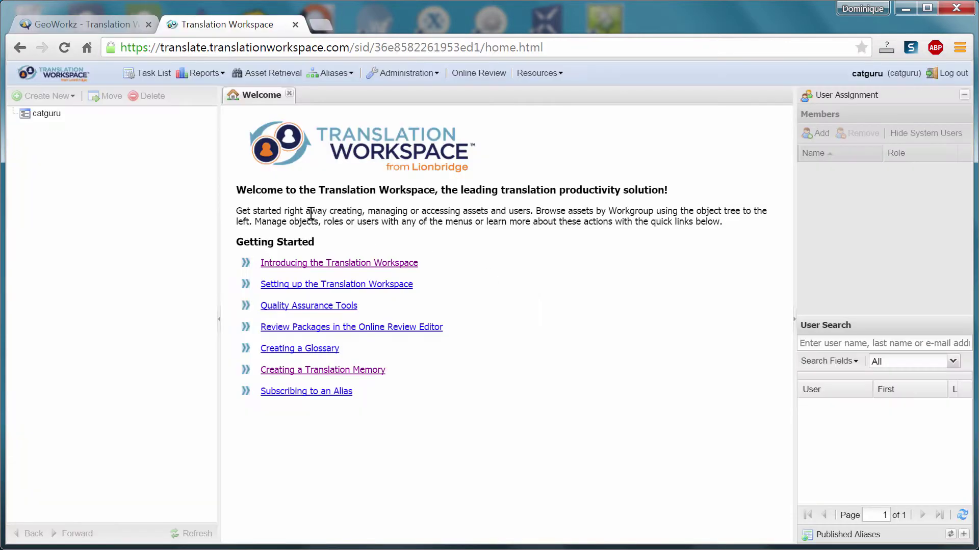
click(45, 115)
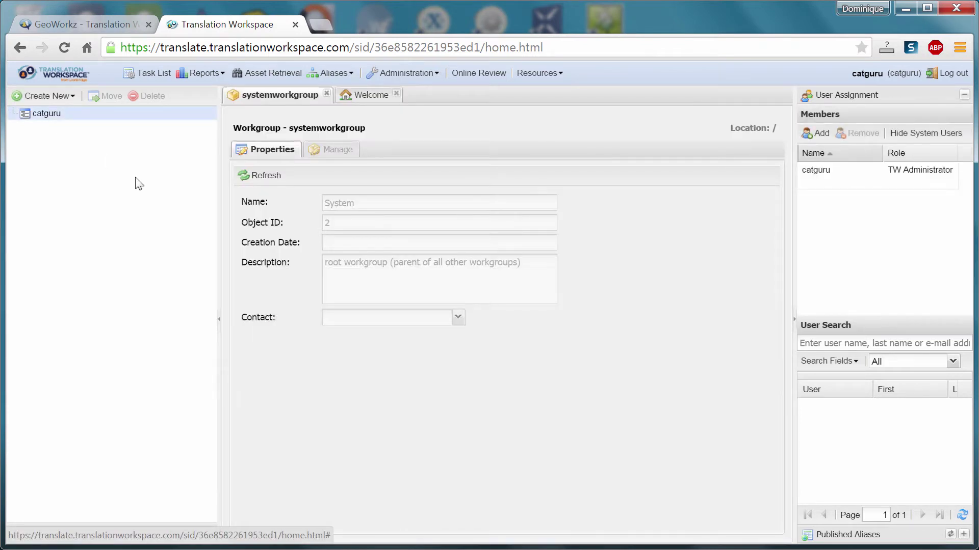
click(71, 97)
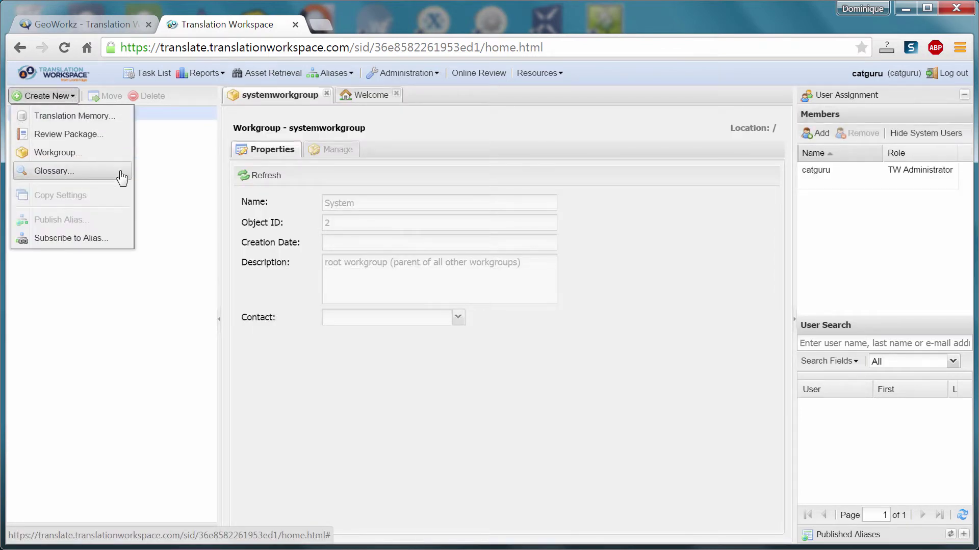
click(94, 115)
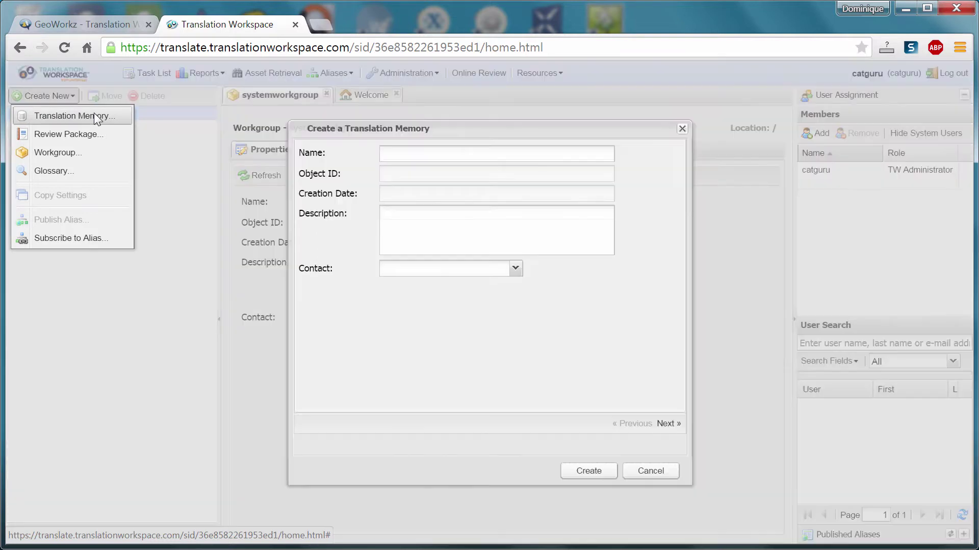
click(413, 152)
text(suunto)
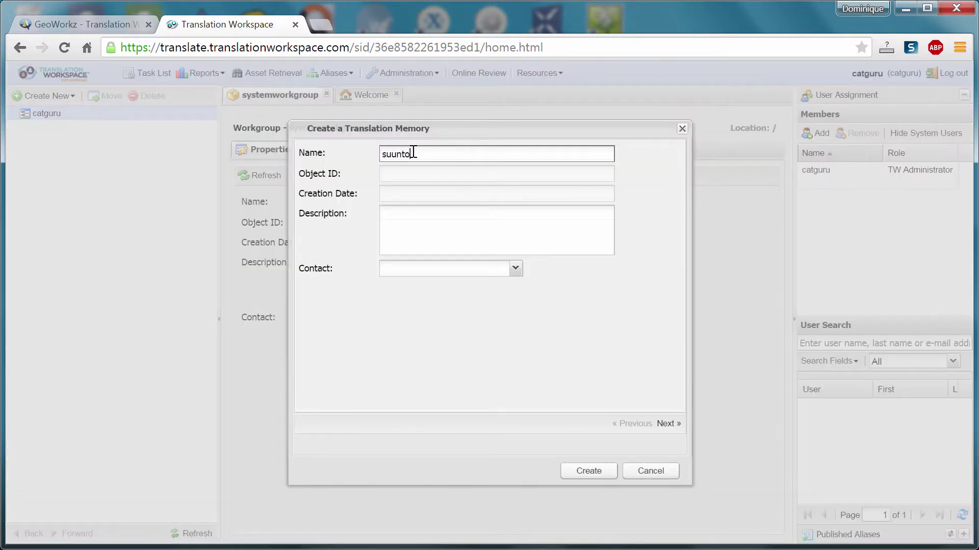
text( fi-en)
click(541, 243)
text(new)
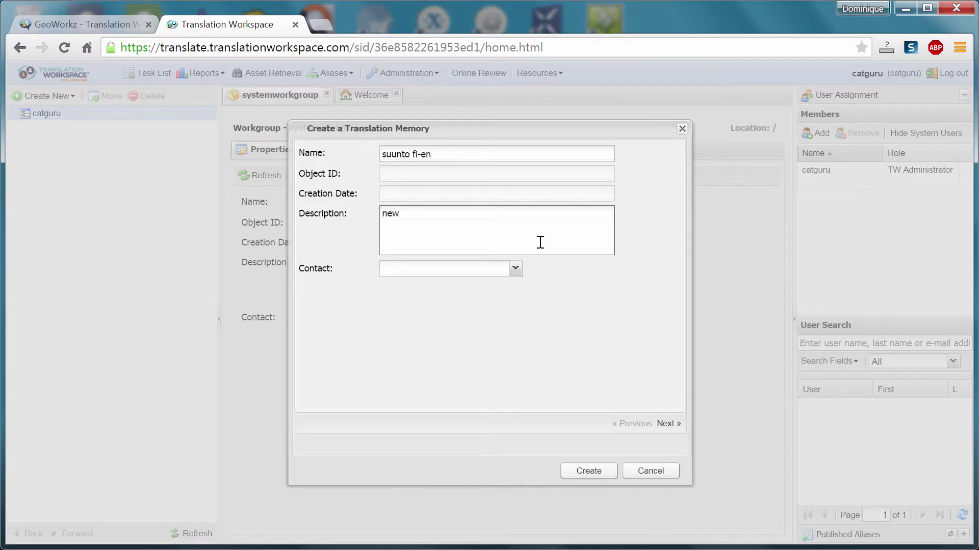
text( TM for Suunto project)
click(516, 269)
click(427, 285)
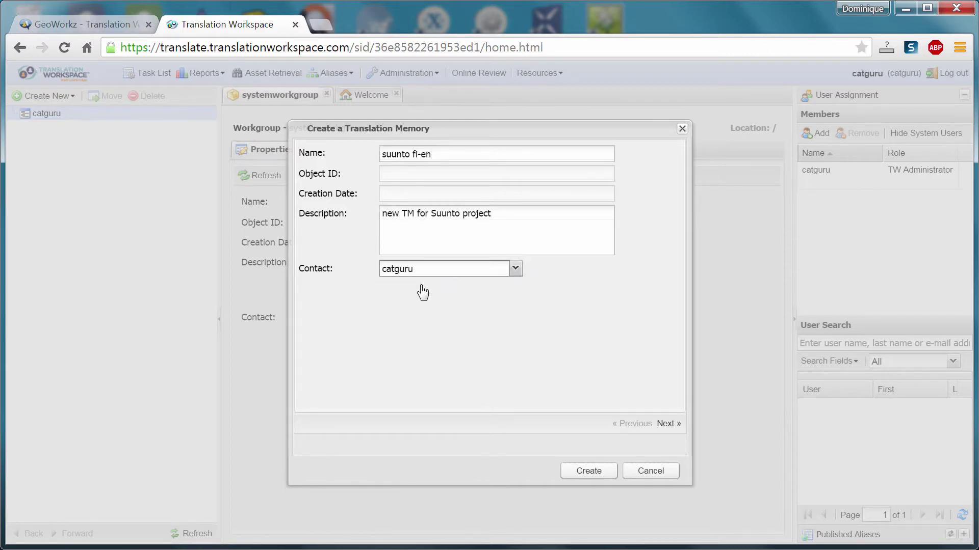
click(590, 470)
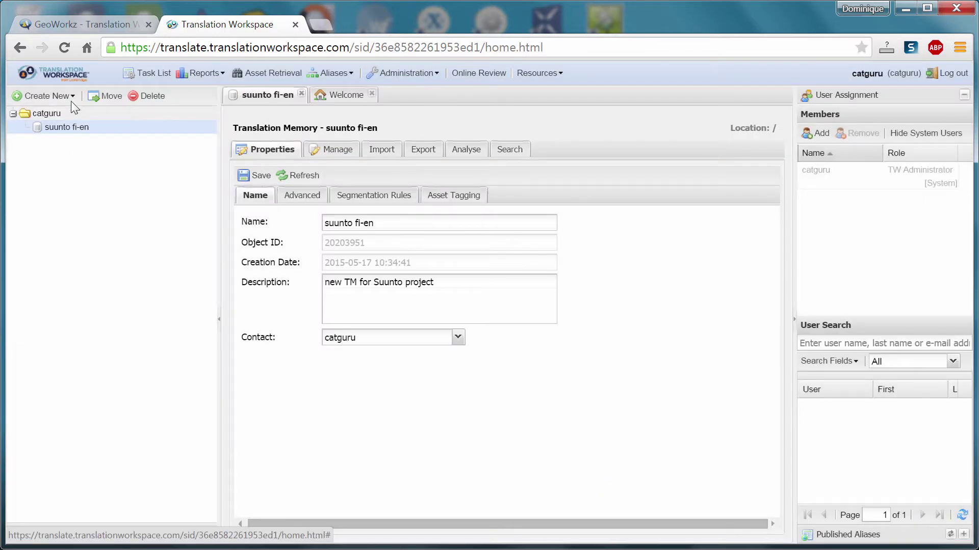
Create a second TM 'ambit3 fi-en' described 'reference TM' with the account as contact
click(69, 95)
click(67, 119)
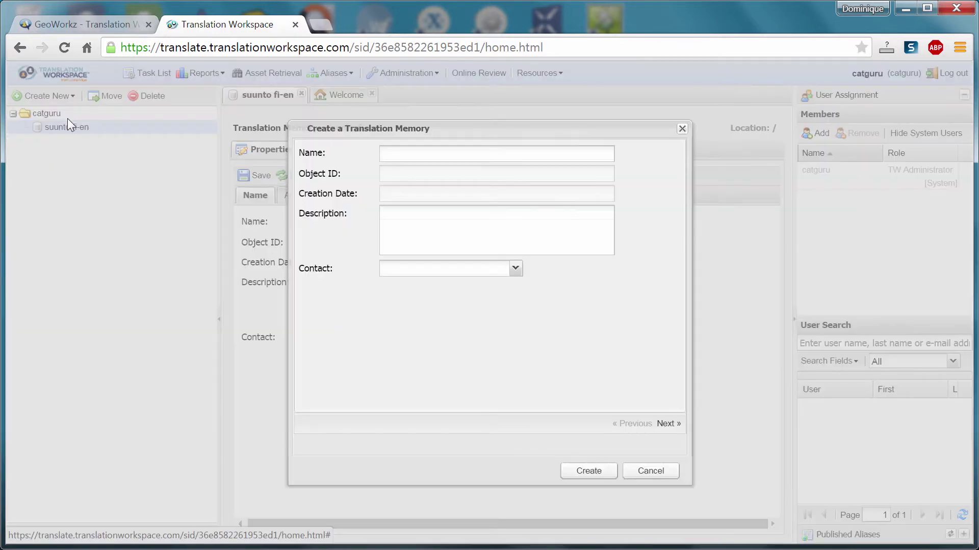
click(401, 153)
text(ambit)
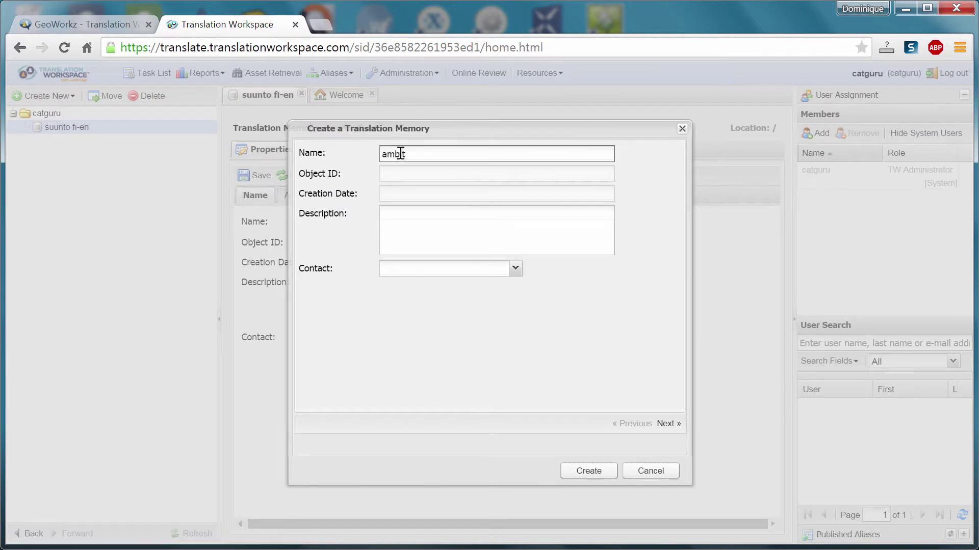
text(3 fi-en)
click(401, 153)
text(i)
click(410, 218)
text(ref)
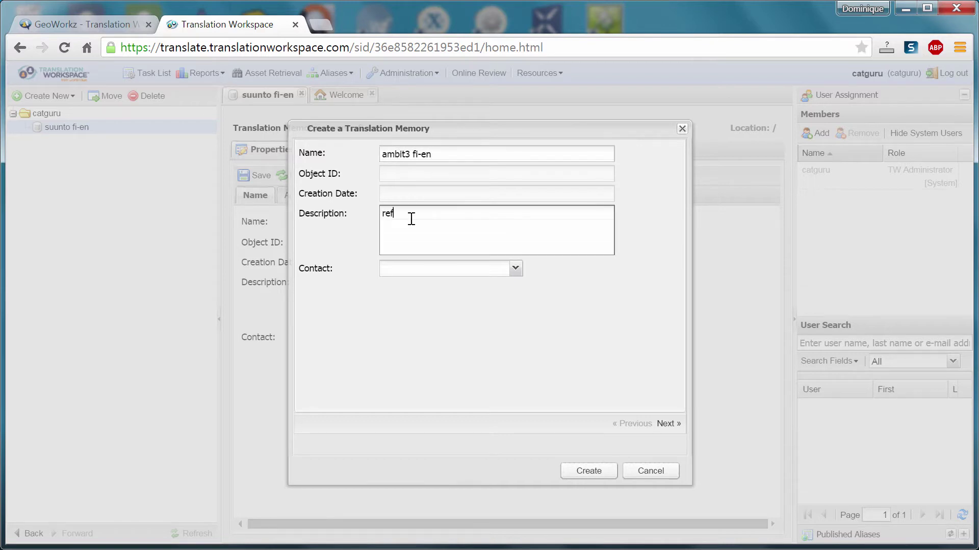
text(erence TM)
click(516, 268)
click(414, 284)
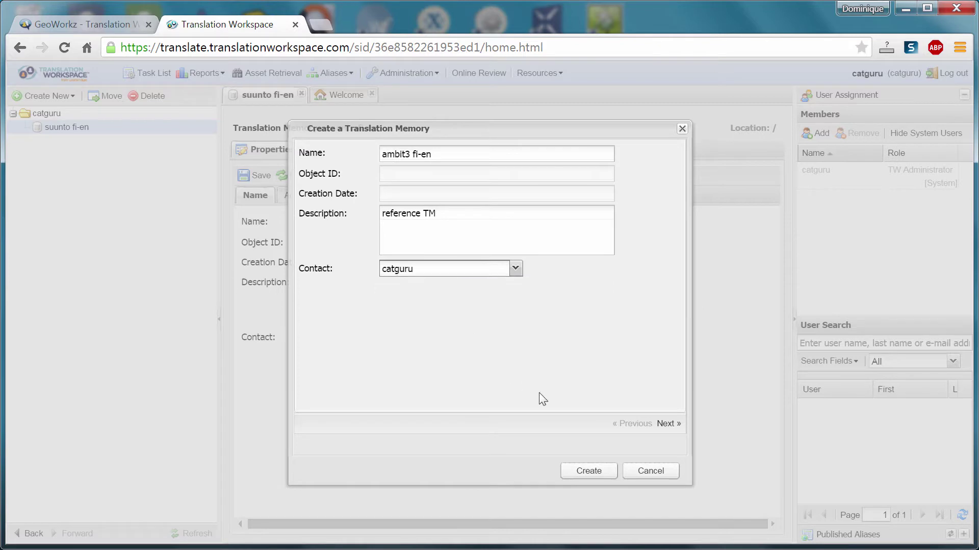
click(587, 474)
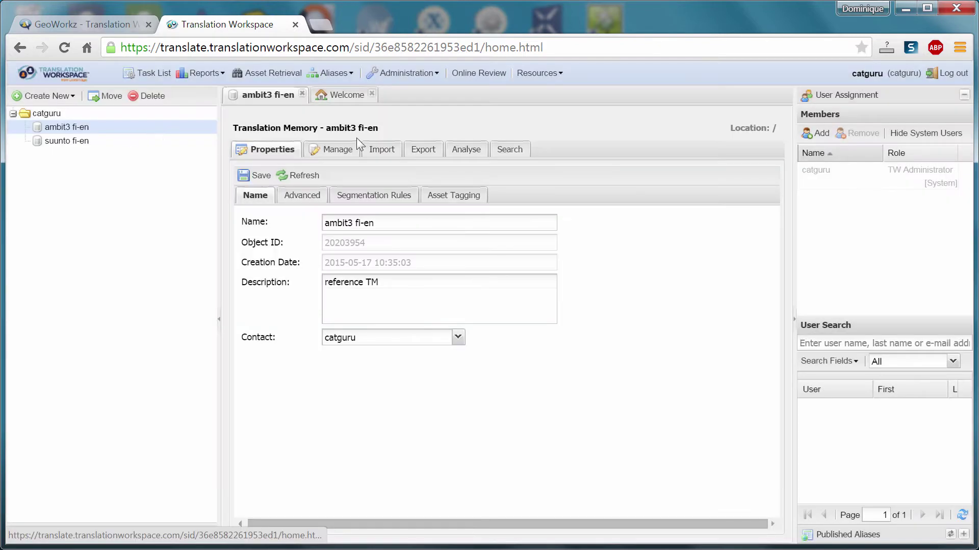
Import Ambit3_reference.tmx into the ambit3 fi-en translation memory
click(385, 153)
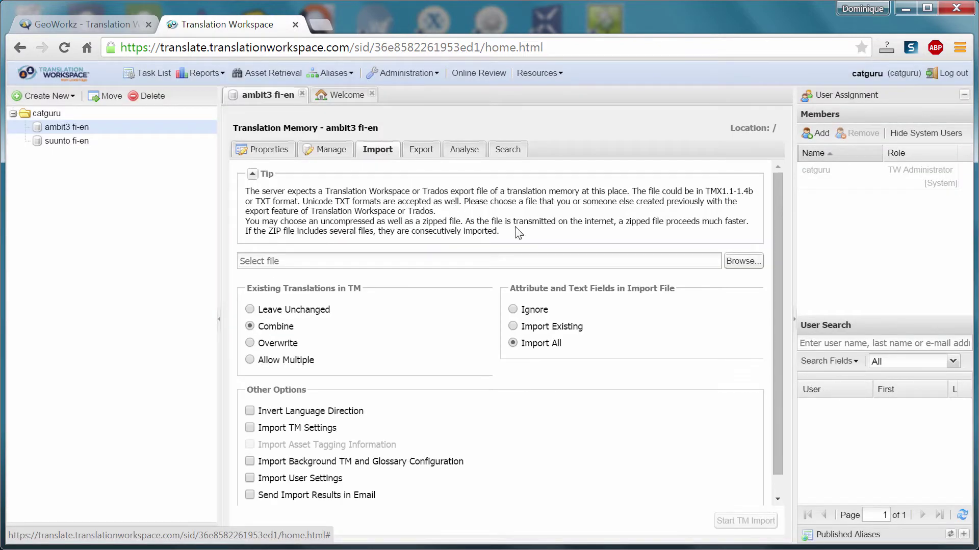
click(742, 262)
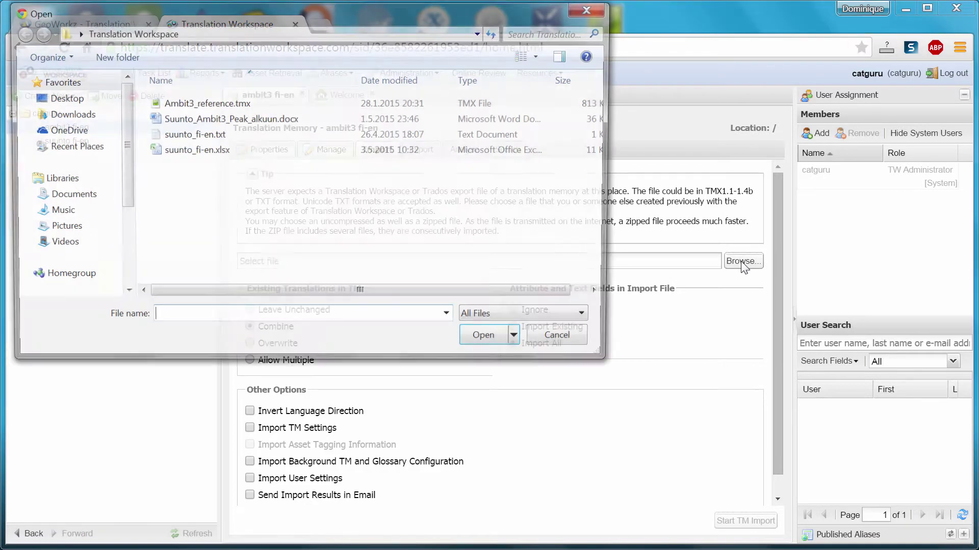
click(188, 108)
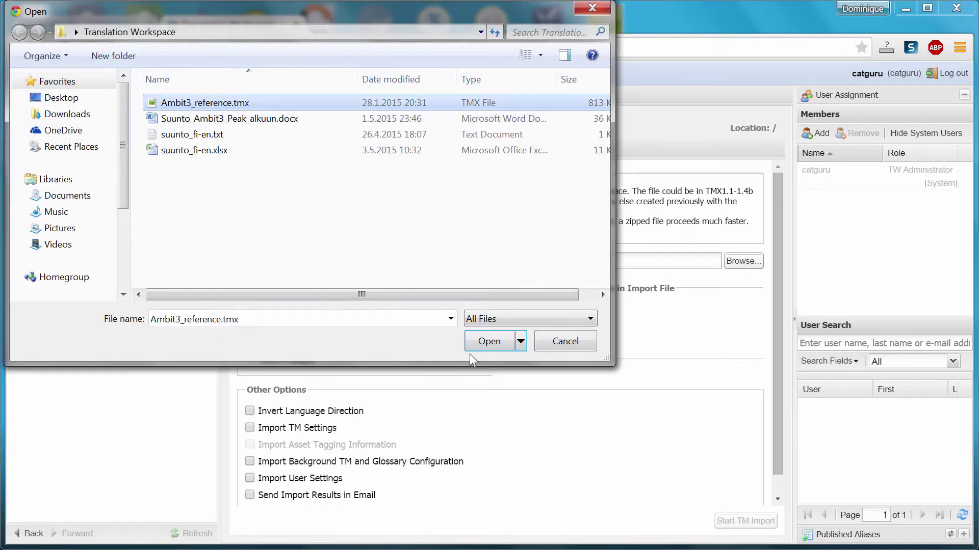
click(494, 348)
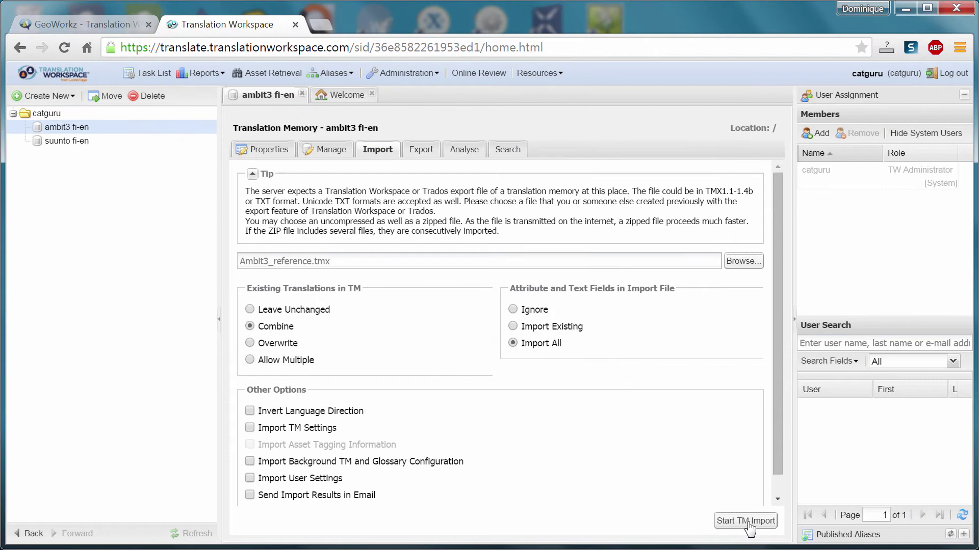
click(747, 523)
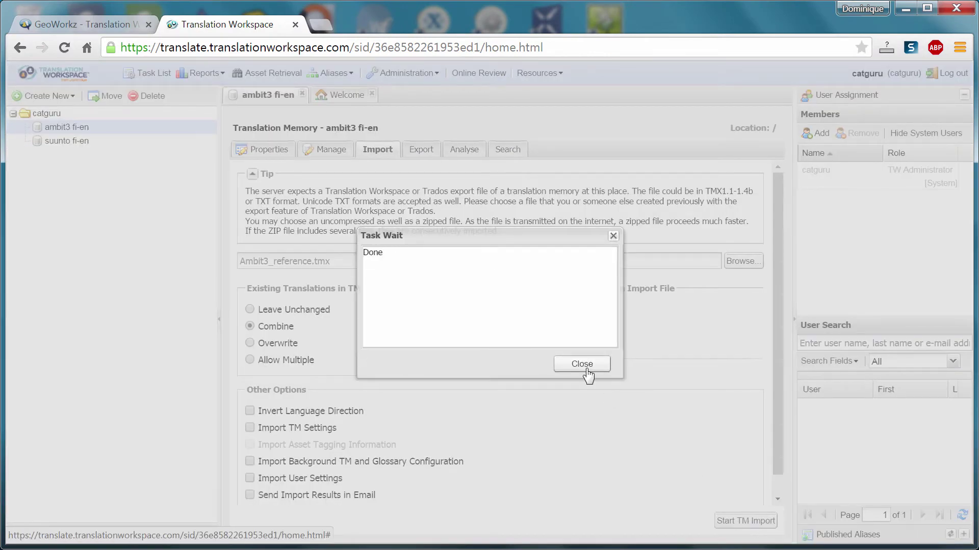
Create glossary 'suunto fi-en' described 'sample terminology', with the account as its contact
click(582, 365)
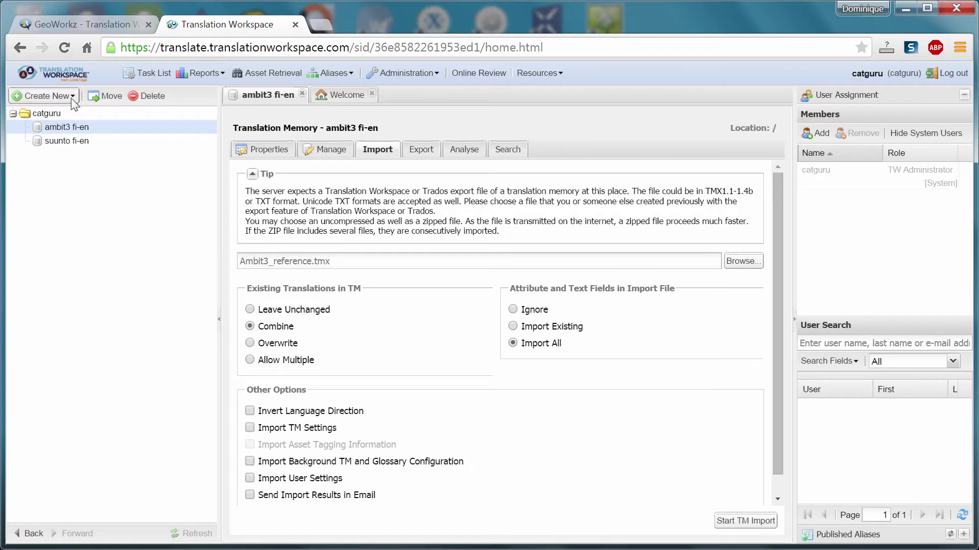
click(71, 97)
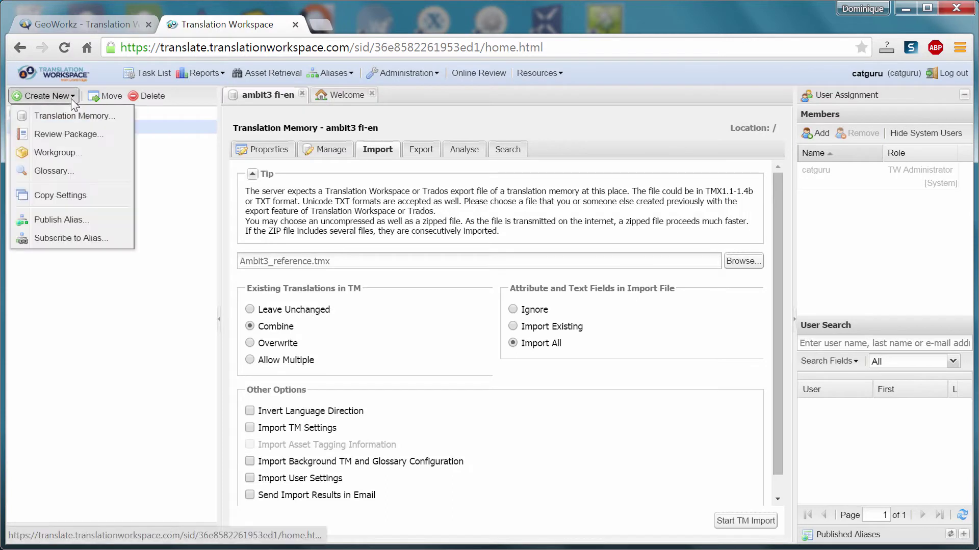
click(65, 179)
click(393, 151)
text(suunto fi)
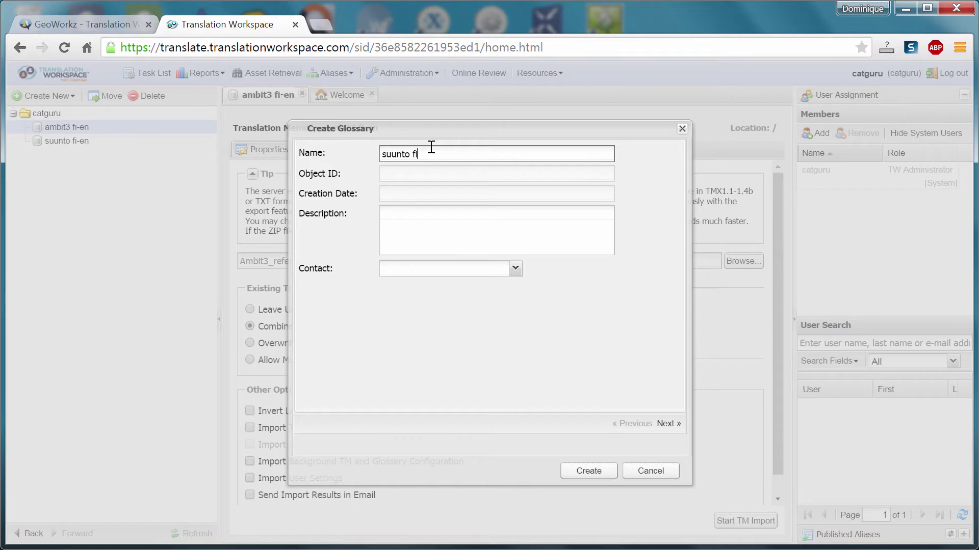
text(-en)
click(411, 219)
text(sample)
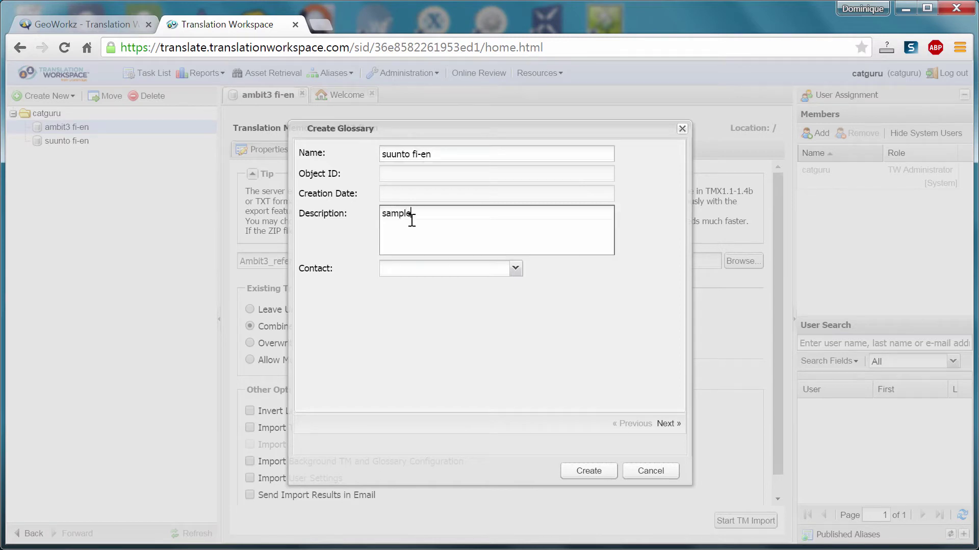
text( terminology)
click(484, 271)
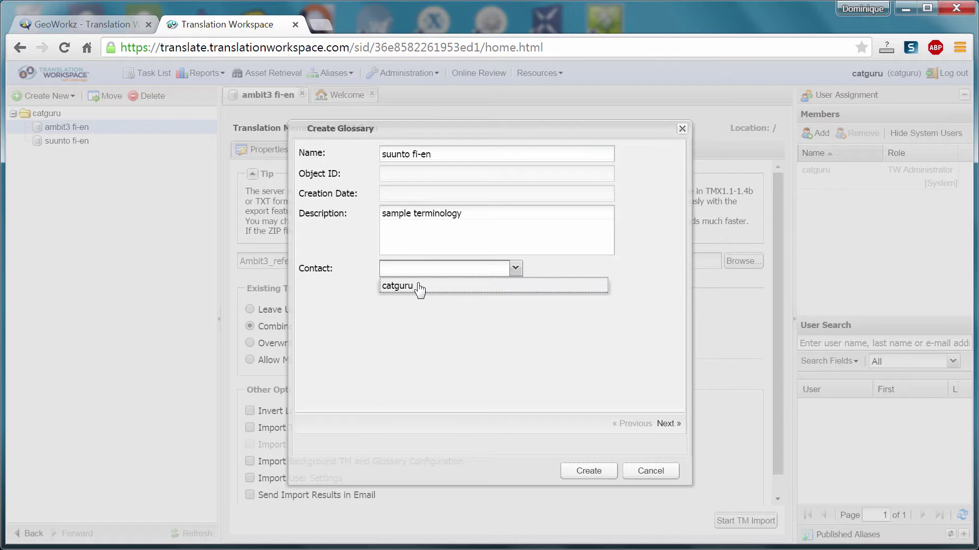
click(390, 286)
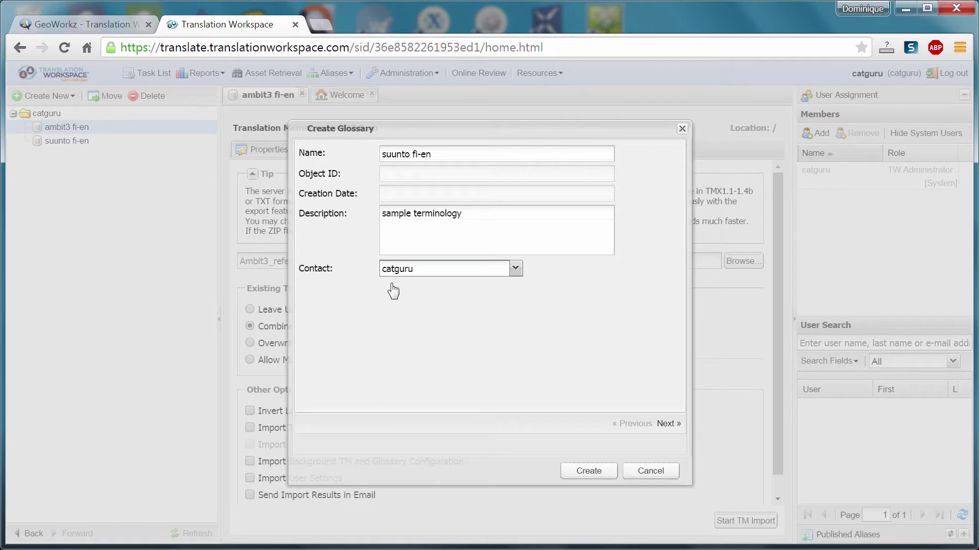
click(589, 471)
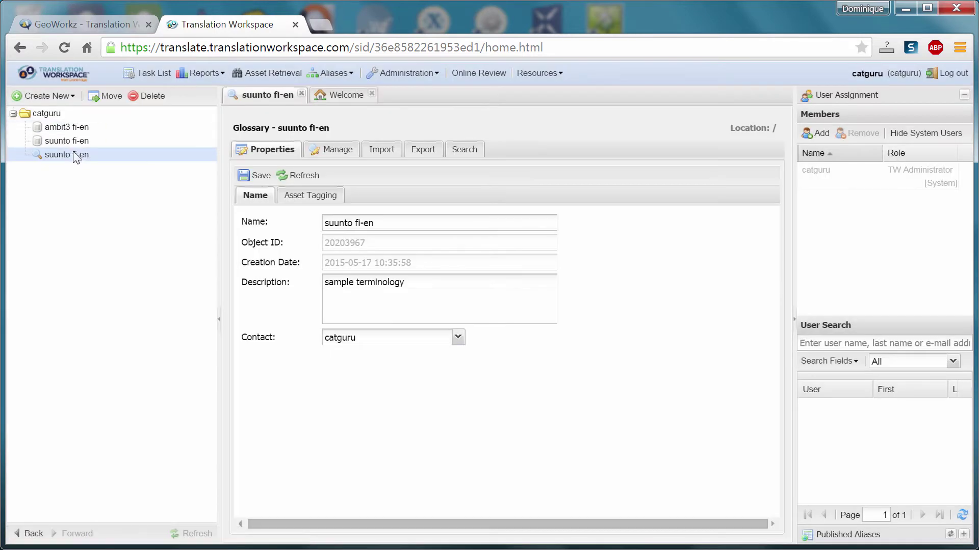
Choose suunto_fi-en.txt as the glossary import file with Tab as the separator
click(382, 155)
click(732, 261)
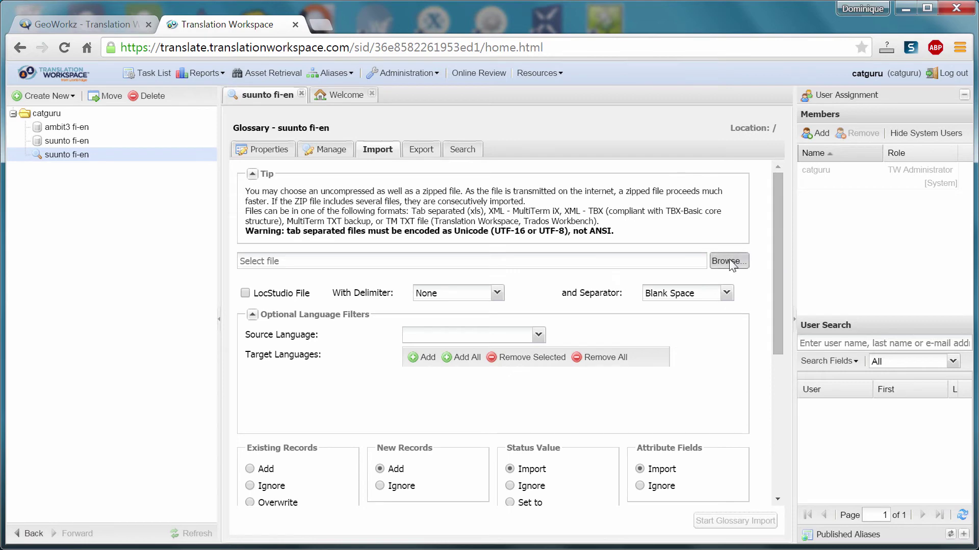
click(192, 136)
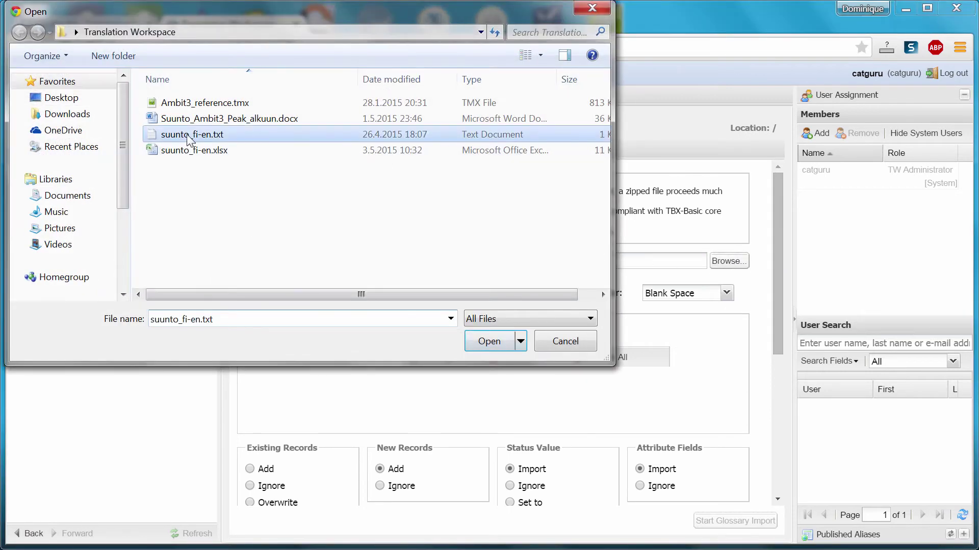
click(489, 341)
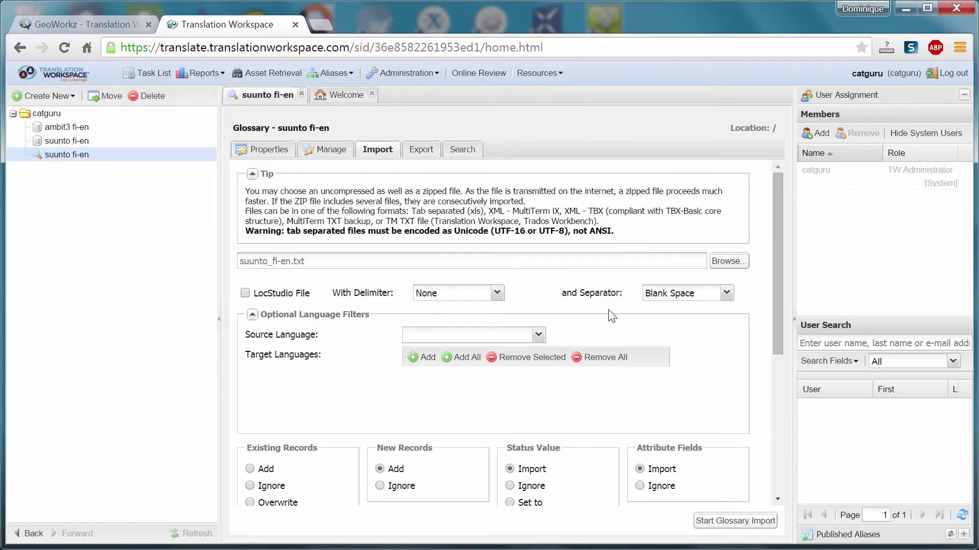
click(727, 294)
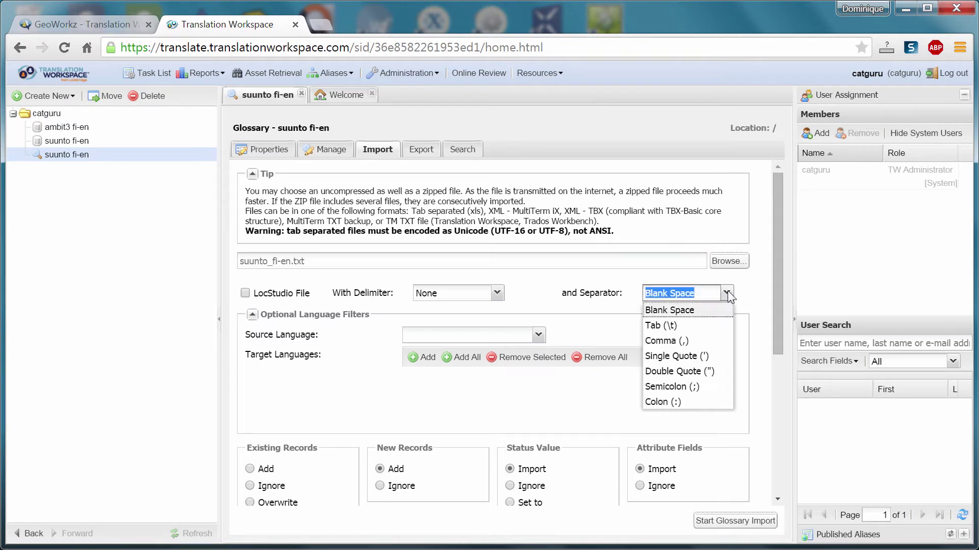
click(666, 330)
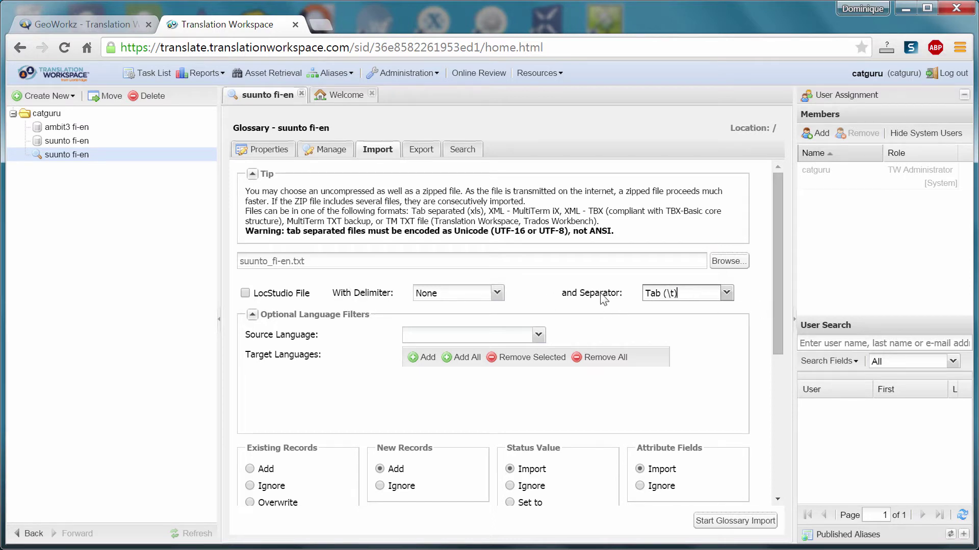
Set source Finnish (Finland), add target English (United Kingdom), and start the glossary import
click(538, 336)
scroll(505, 271, down, 10)
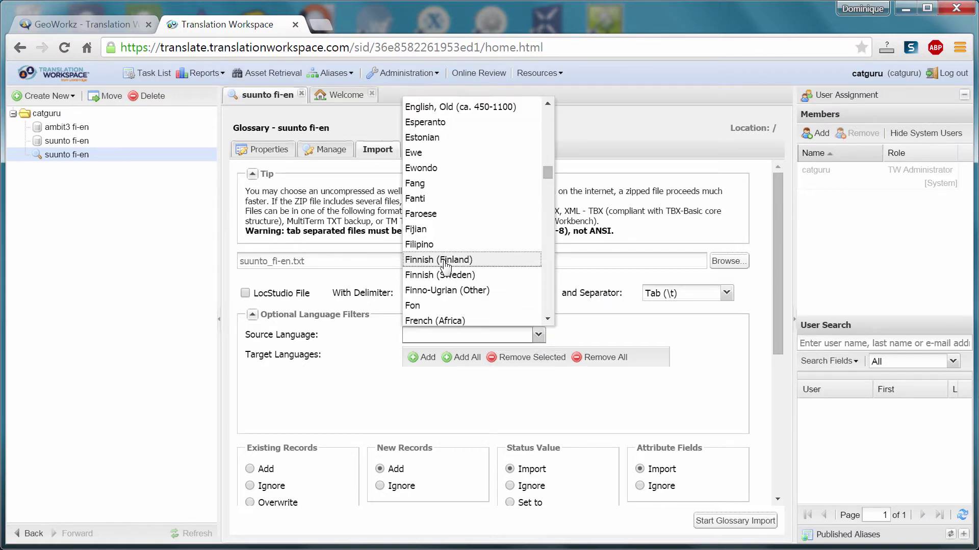
click(445, 267)
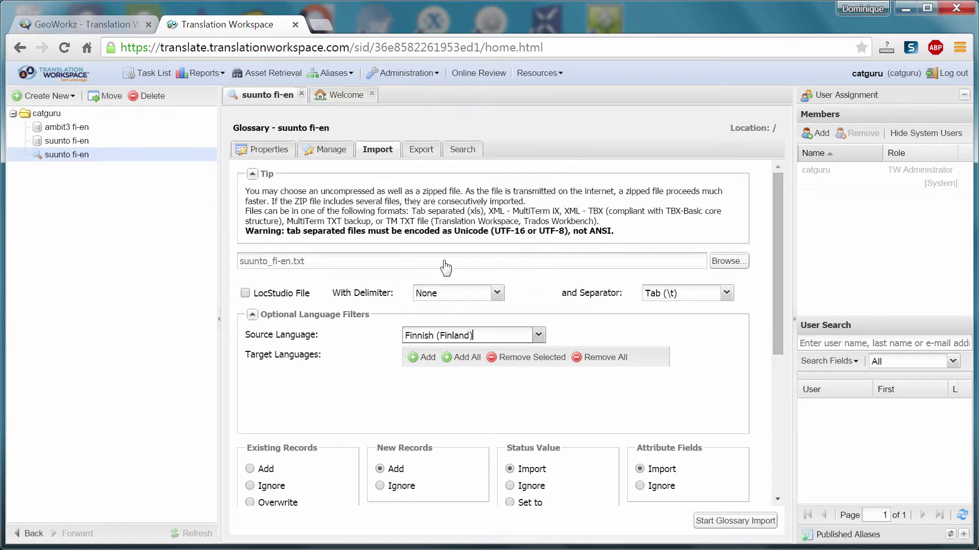
click(423, 361)
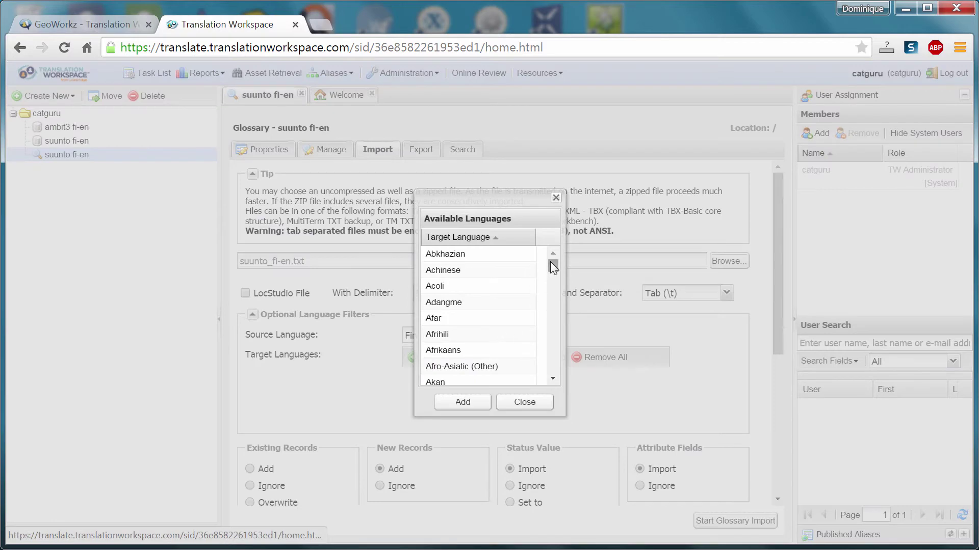
drag(550, 262, 550, 292)
click(486, 265)
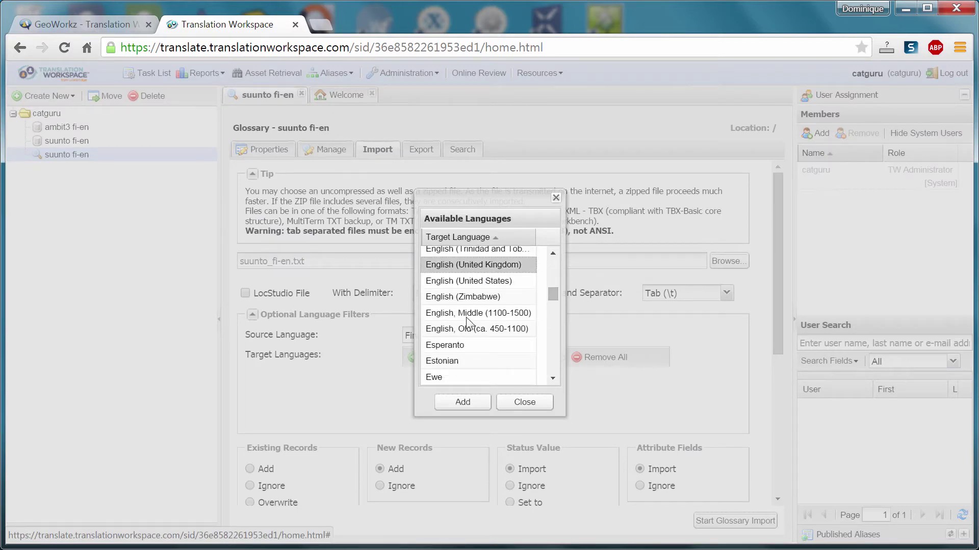
click(522, 406)
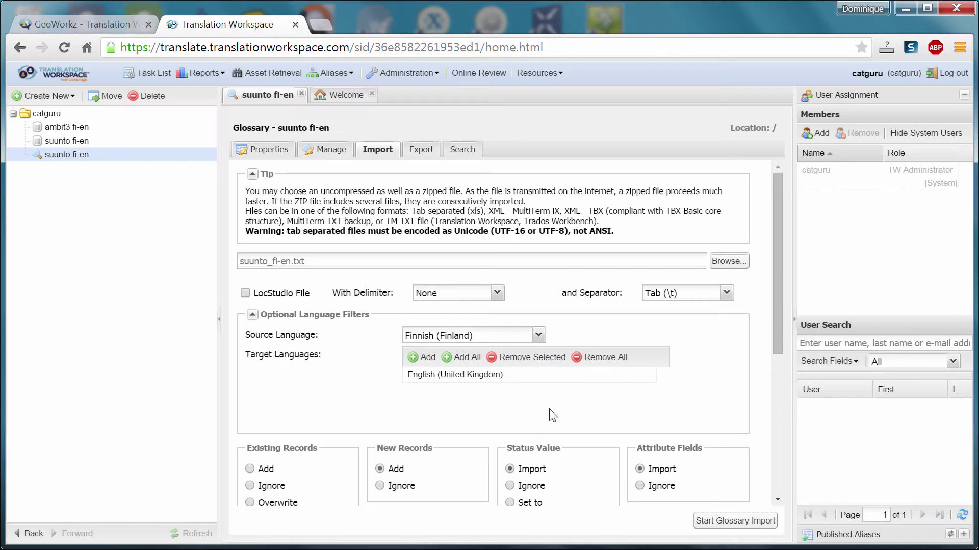
click(719, 520)
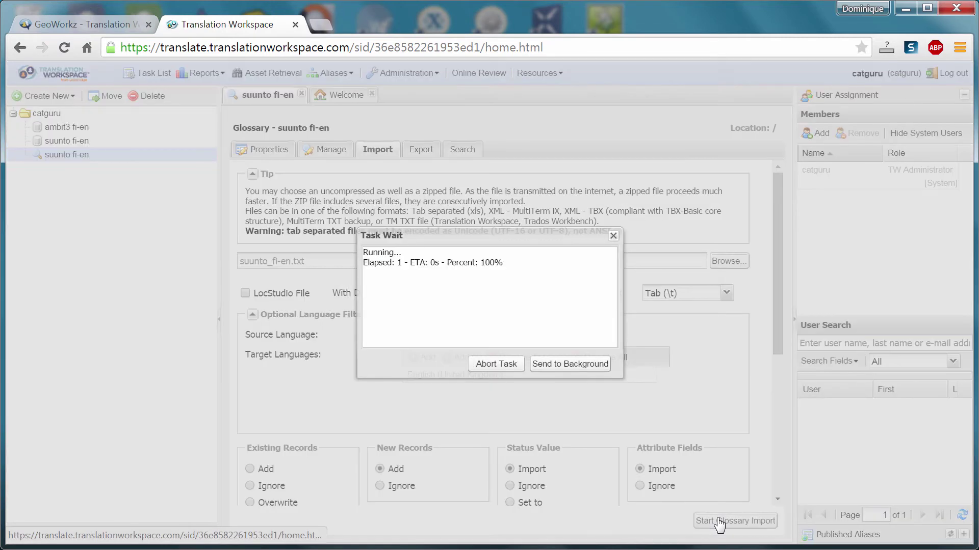
Search the glossary for 'pain' with Finnish (Finland) source, then open the suunto fi-en TM
click(580, 372)
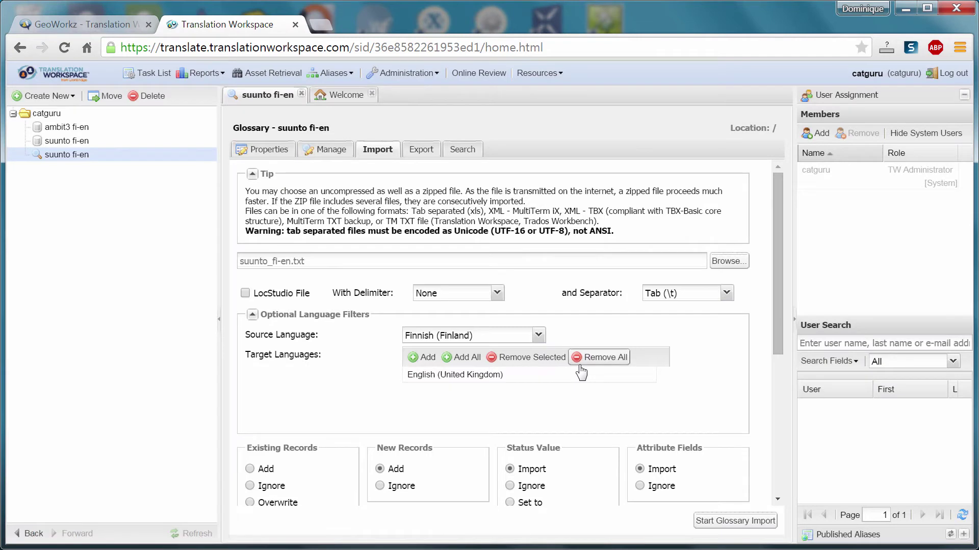
click(461, 149)
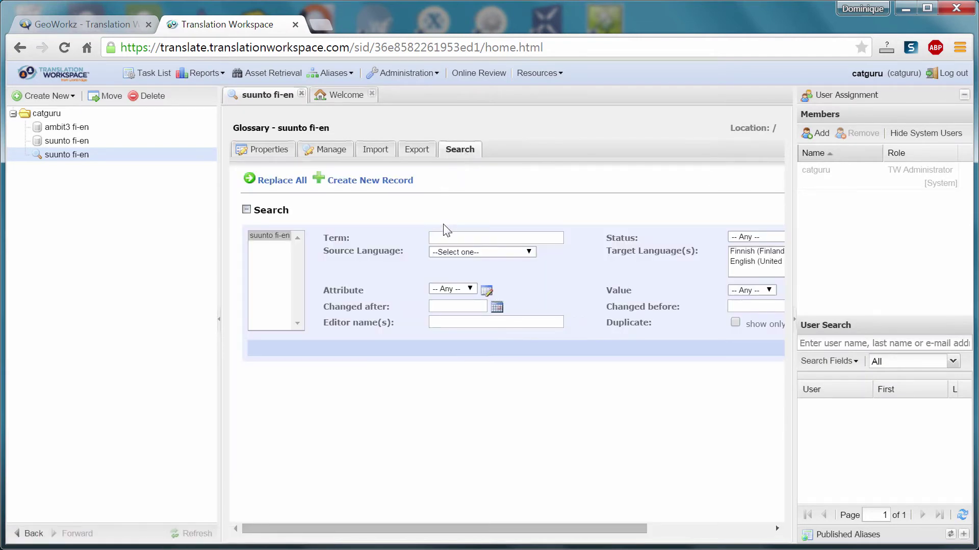
click(463, 240)
text(pain)
click(488, 254)
click(464, 274)
scroll(662, 306, right, 4)
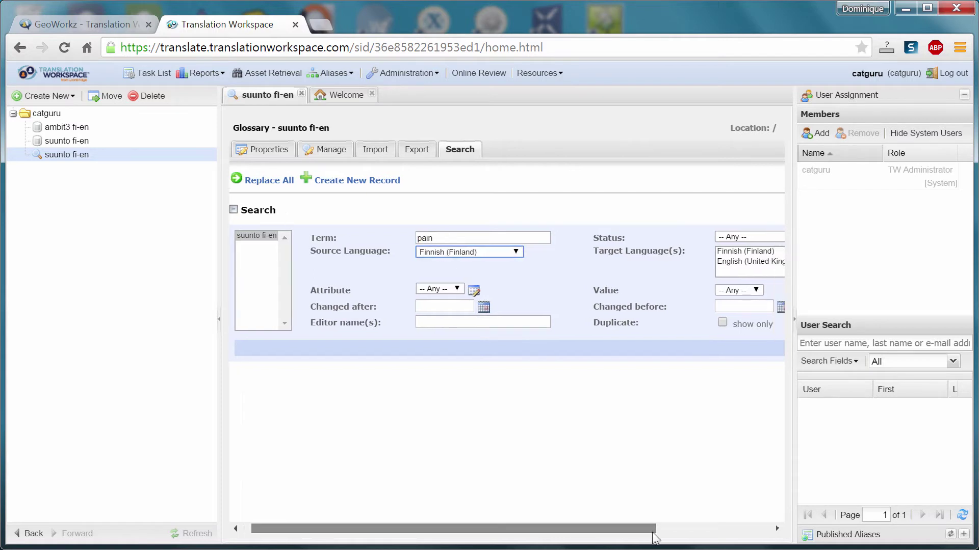
click(731, 348)
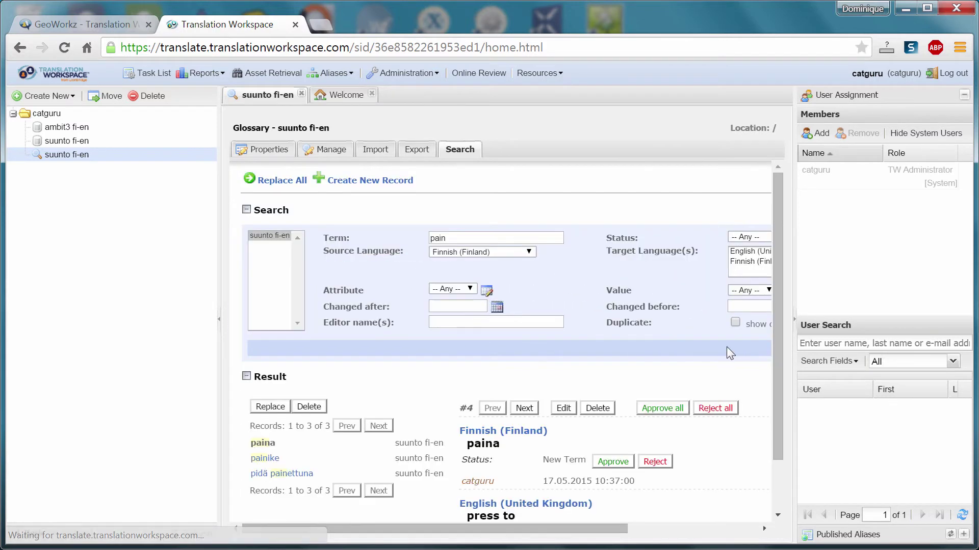
scroll(765, 302, down, 1)
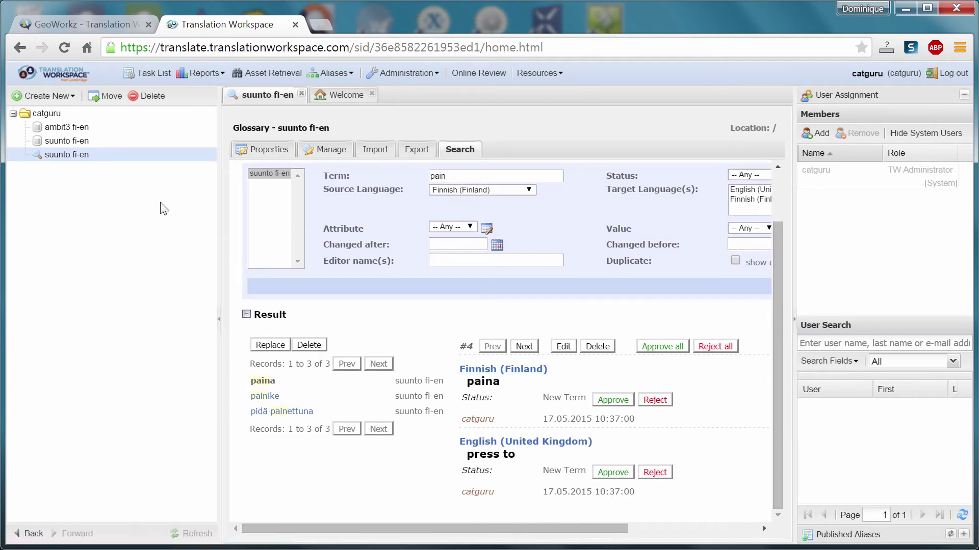
click(66, 141)
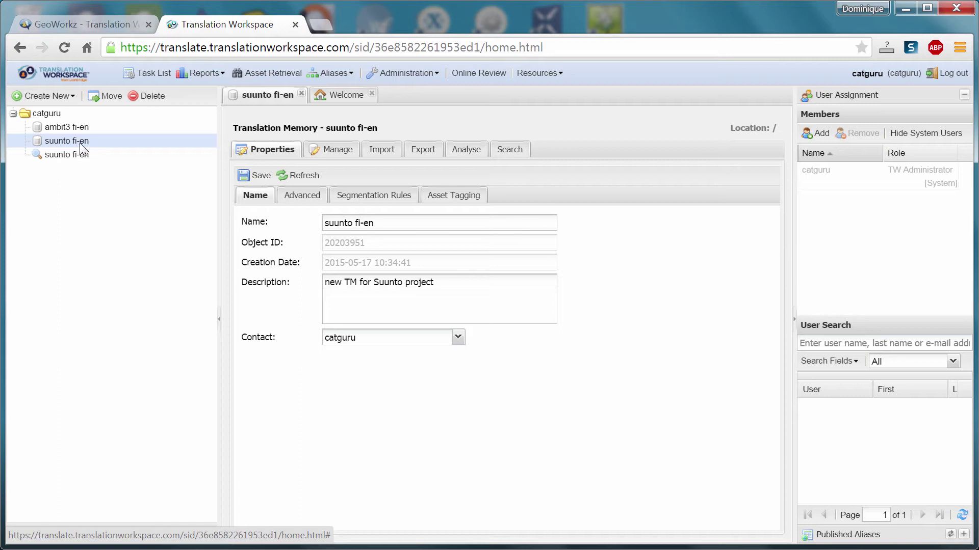
Add ambit3 fi-en as a background TM of suunto fi-en at 0% penalty
click(333, 153)
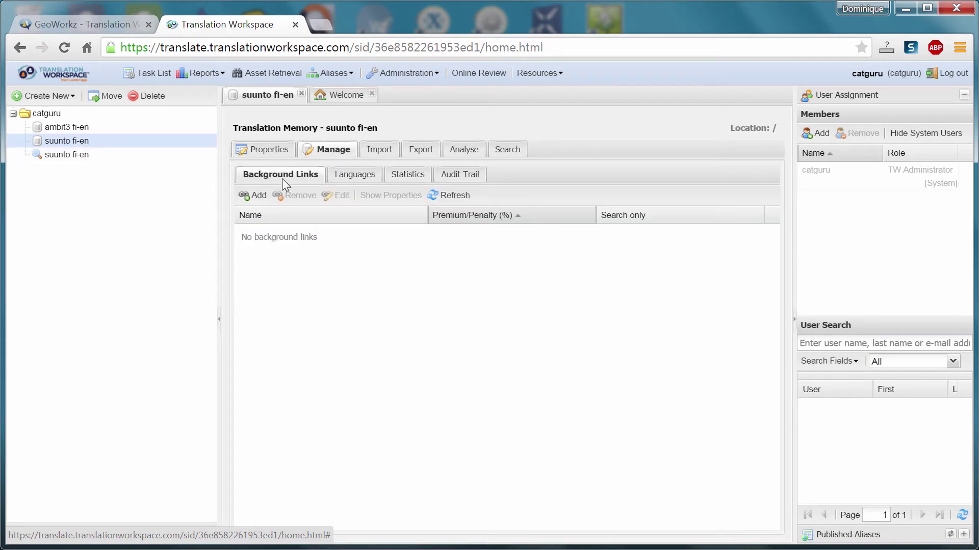
click(255, 196)
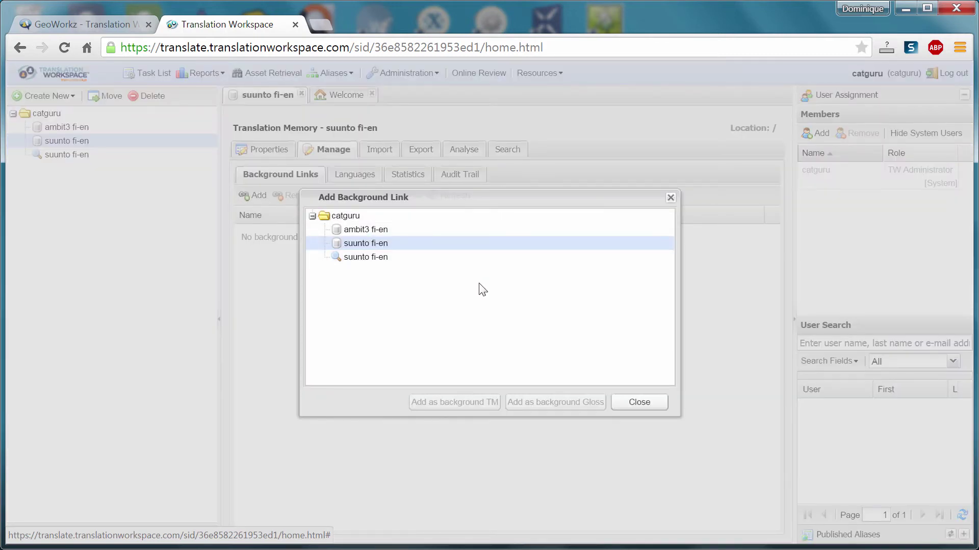
click(366, 230)
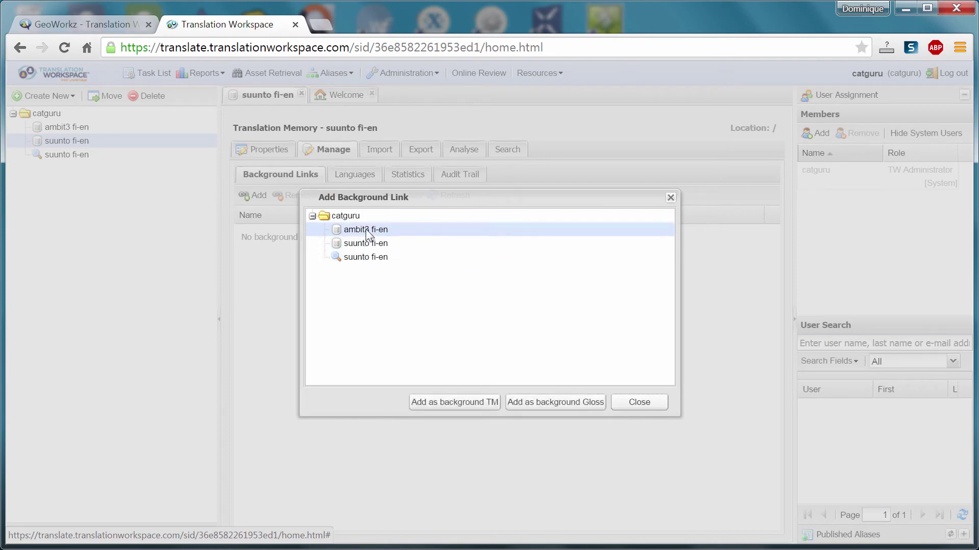
click(429, 403)
click(505, 357)
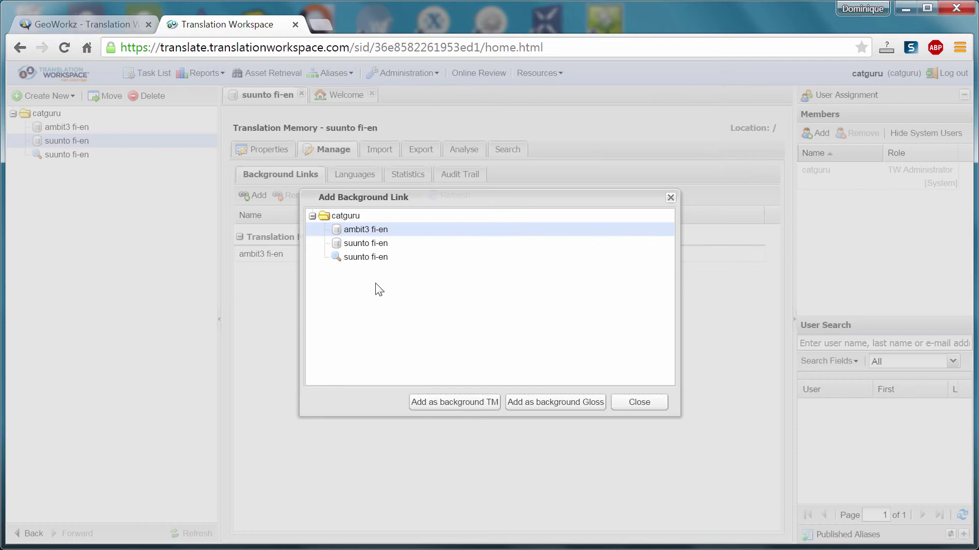
Add the suunto fi-en glossary as a background glossary at 0% penalty
click(352, 257)
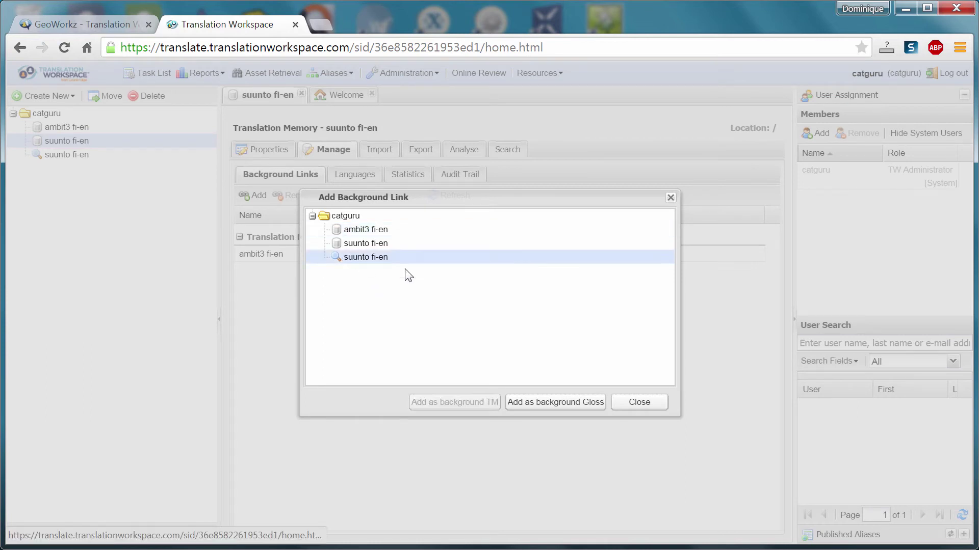
click(557, 403)
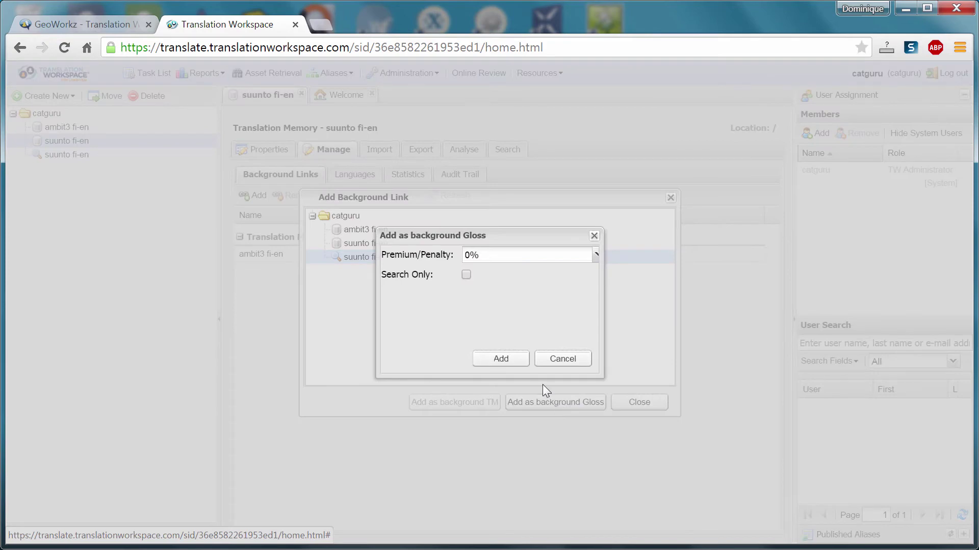
key(Return)
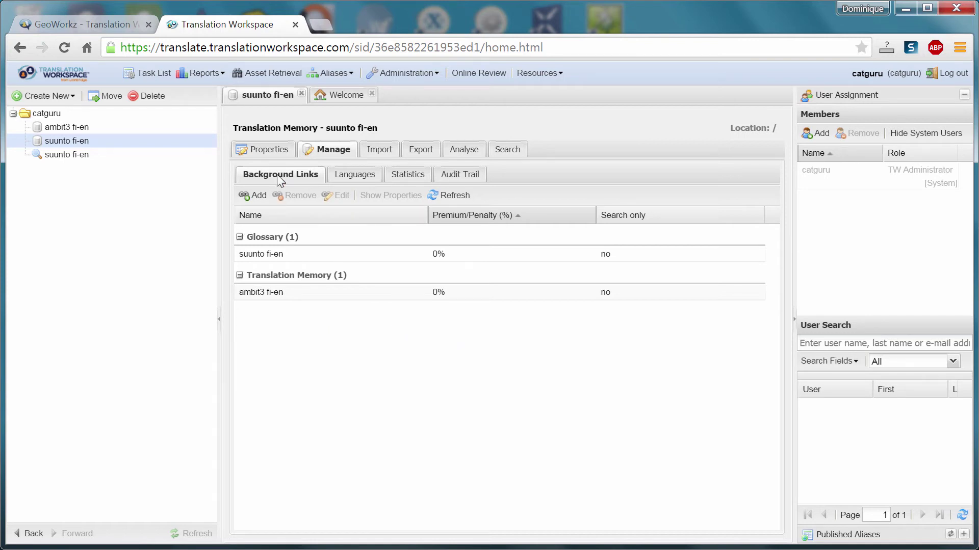
Launch Translation Workspace Tools, open the Convert tool and connect to the server
click(904, 8)
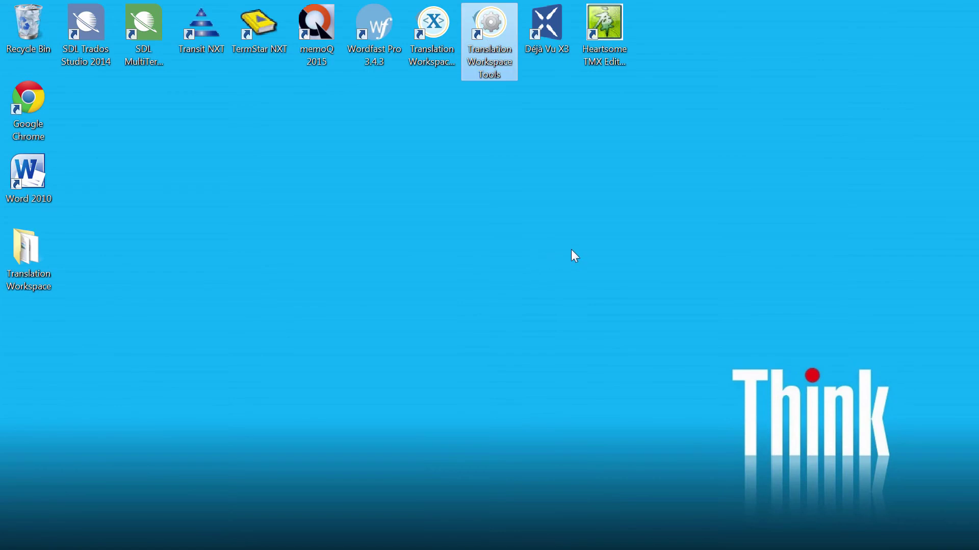
double_click(489, 29)
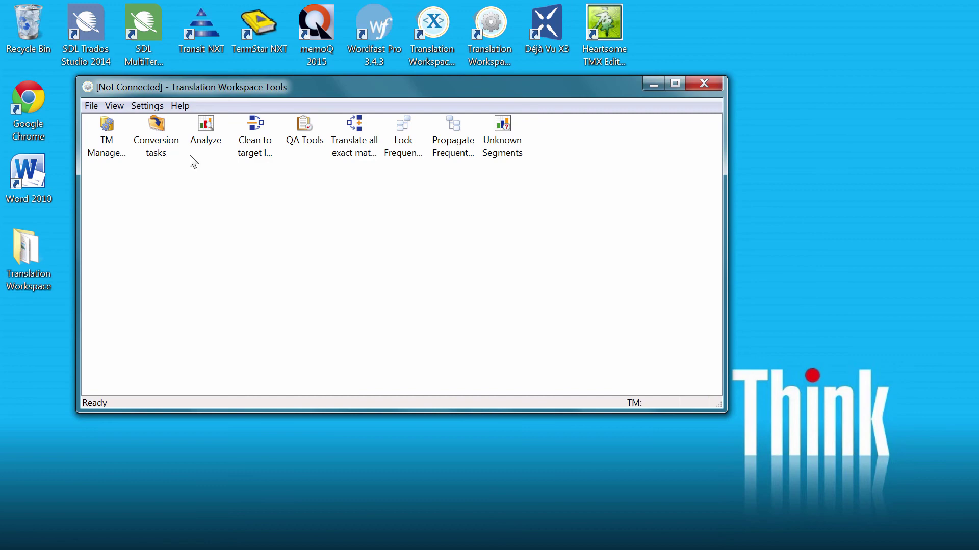
click(158, 142)
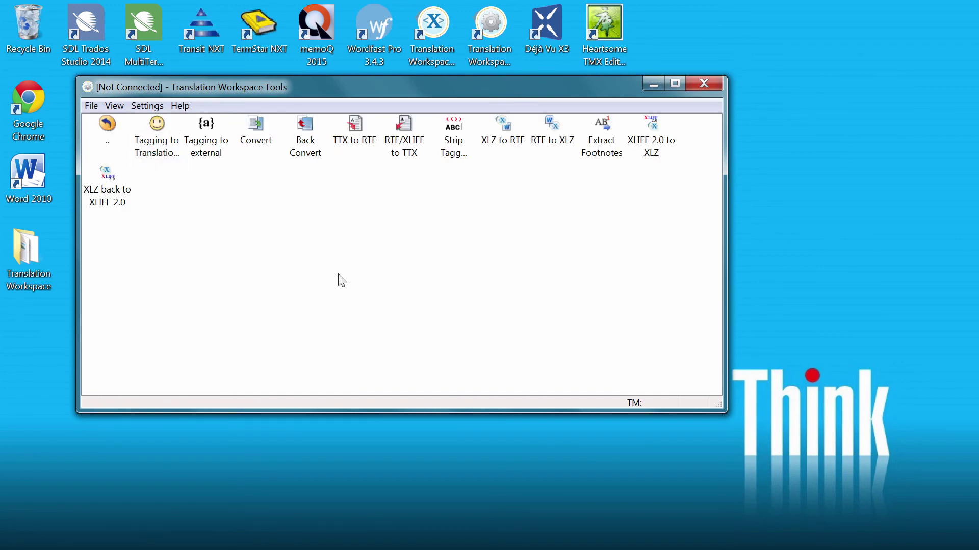
click(262, 130)
click(625, 322)
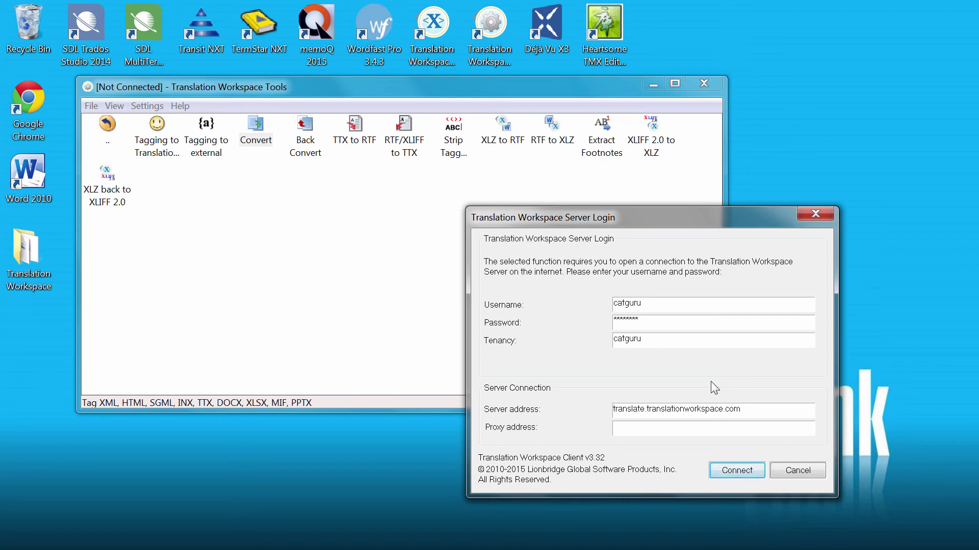
click(742, 470)
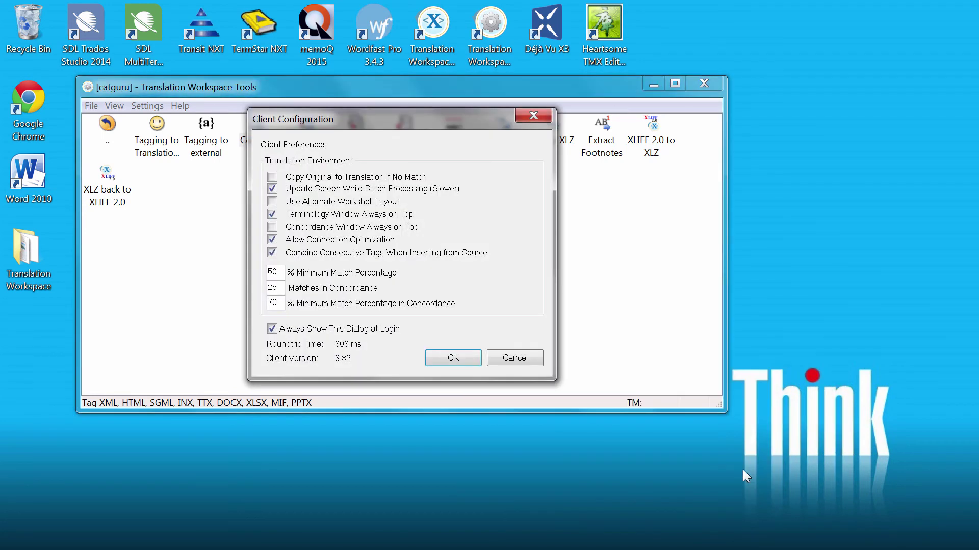
click(457, 360)
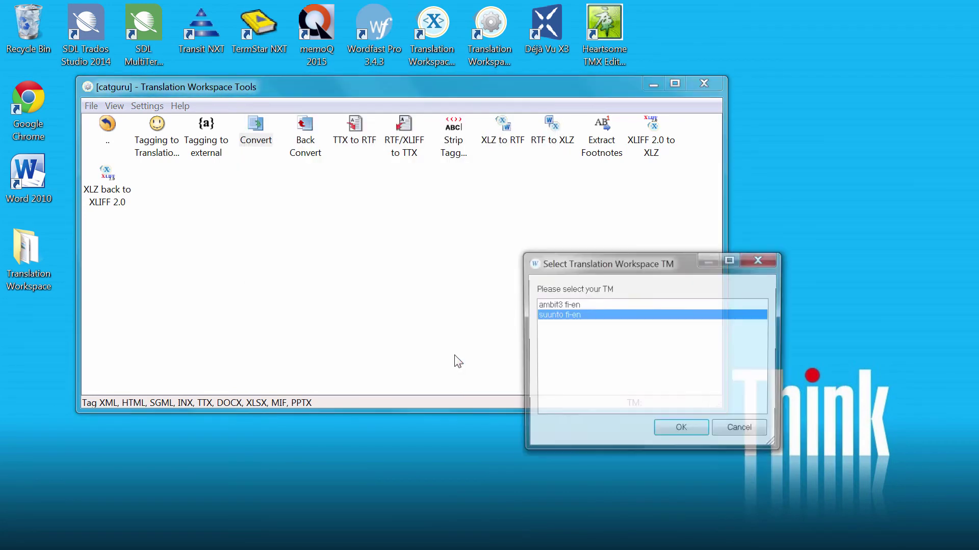
Choose the suunto fi-en TM with Finnish (Finland) source and English (United Kingdom) target
click(629, 316)
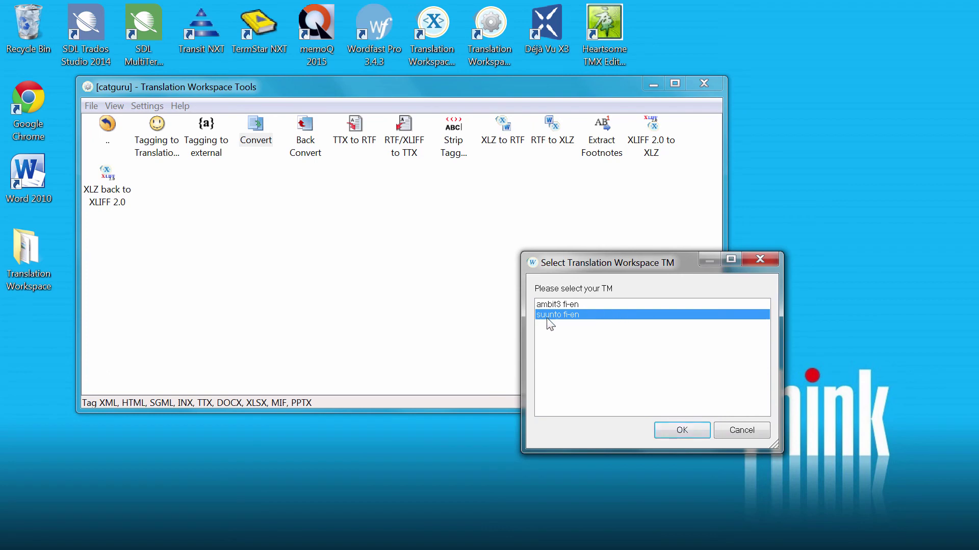
click(681, 430)
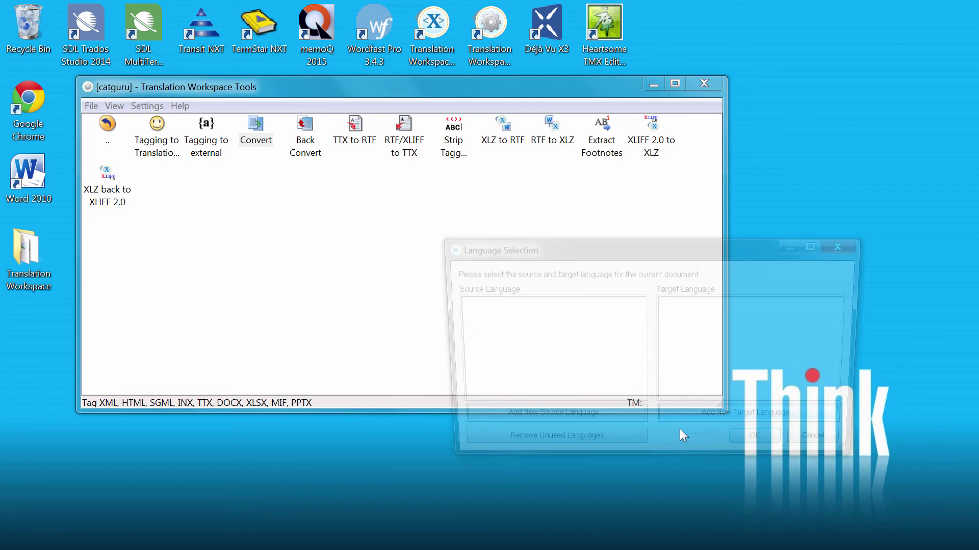
click(412, 339)
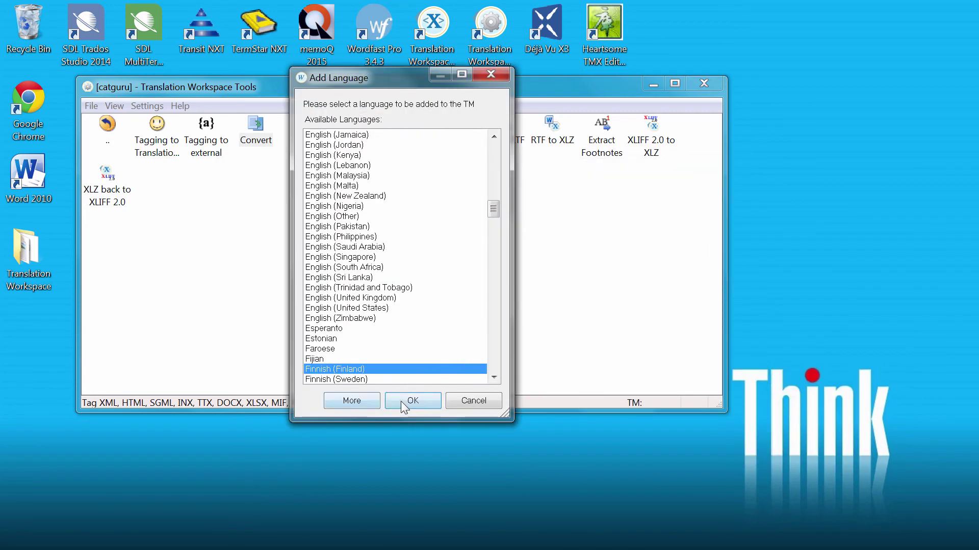
click(401, 401)
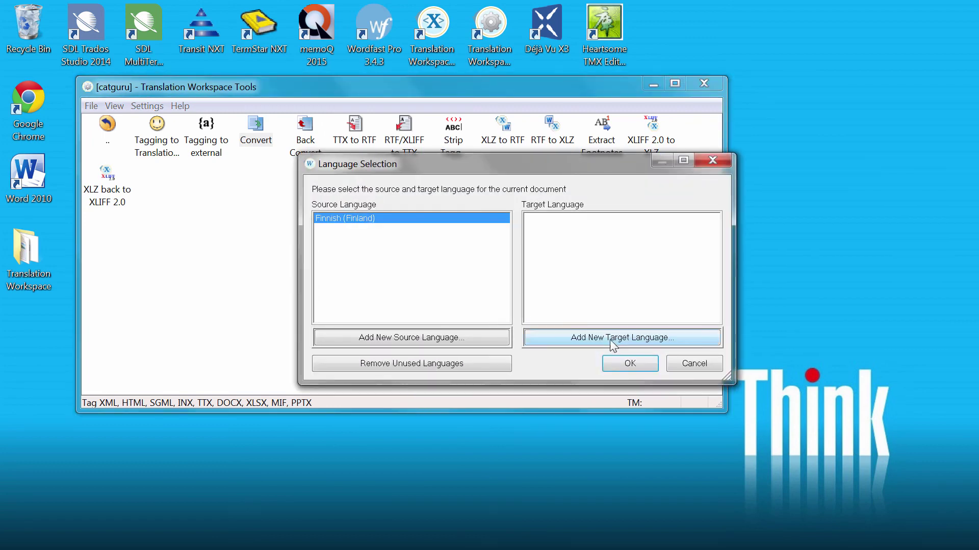
click(613, 344)
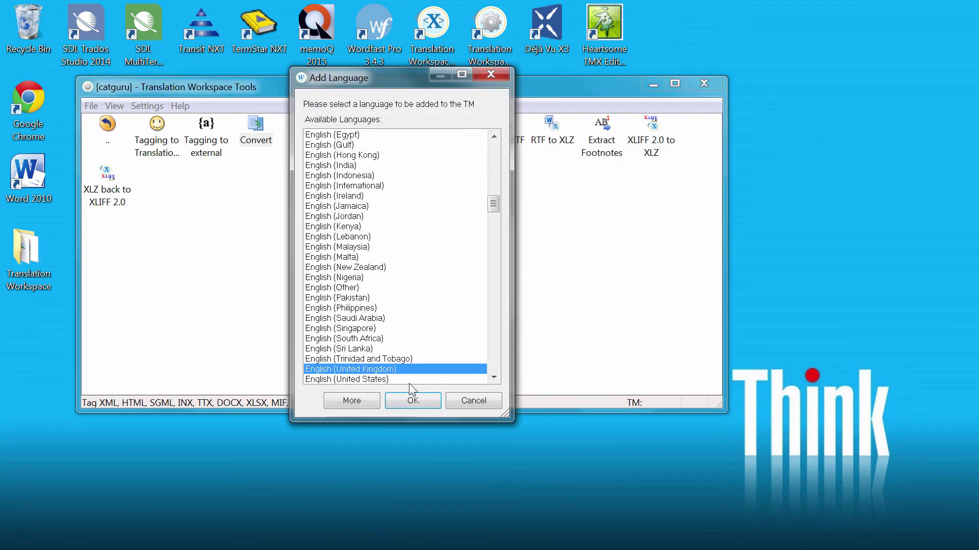
click(410, 401)
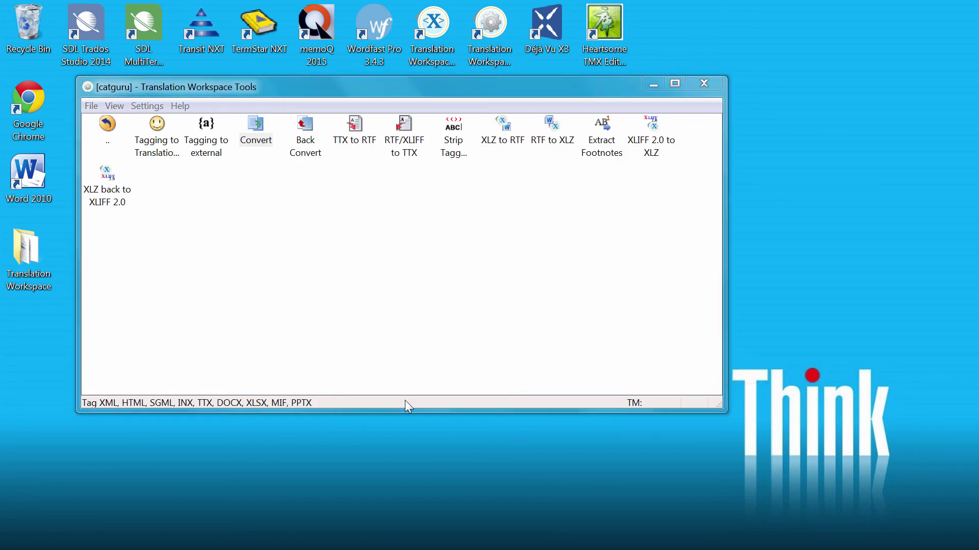
Accept the language pair and add Suunto_Ambit3_Peak_alkuun.docx to the Document Conversion list
click(632, 364)
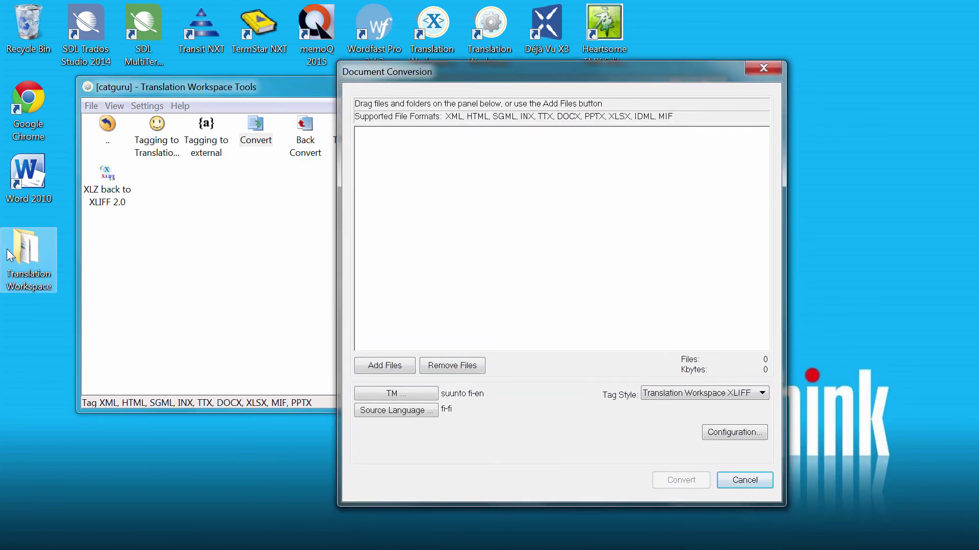
double_click(8, 269)
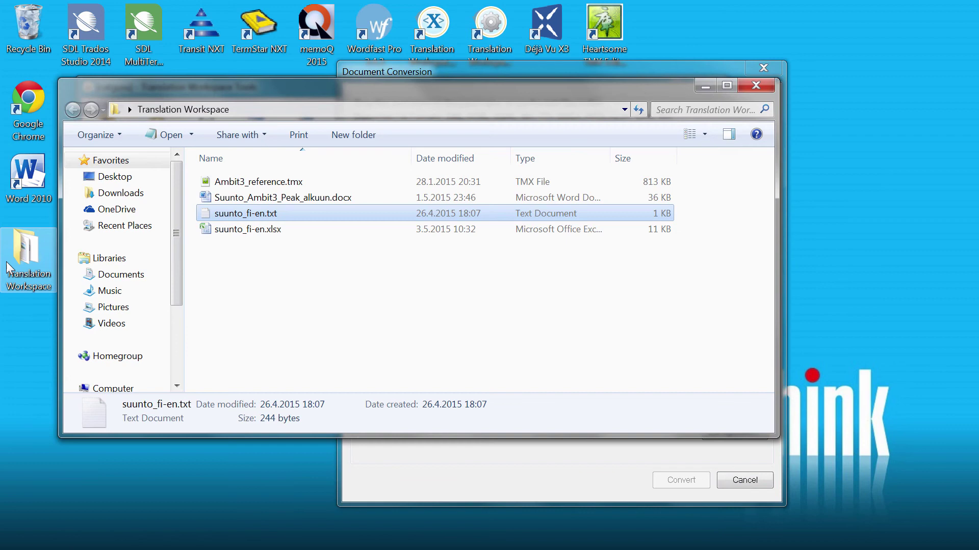
drag(305, 117, 288, 205)
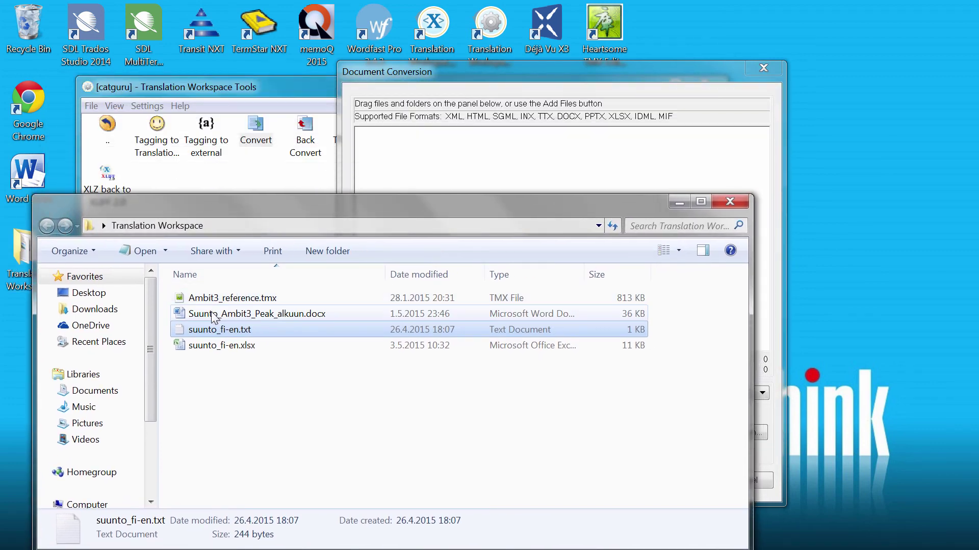
click(187, 316)
drag(187, 318, 478, 148)
Convert the Word file and select the resulting Suunto_Ambit3_Peak_alkuun.docx.xlz in the folder
key(super+Down)
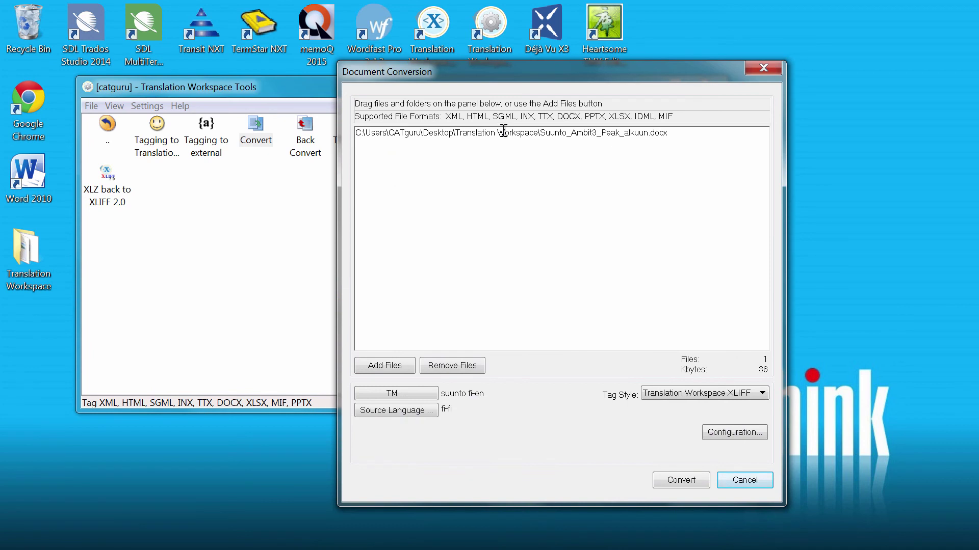
click(676, 488)
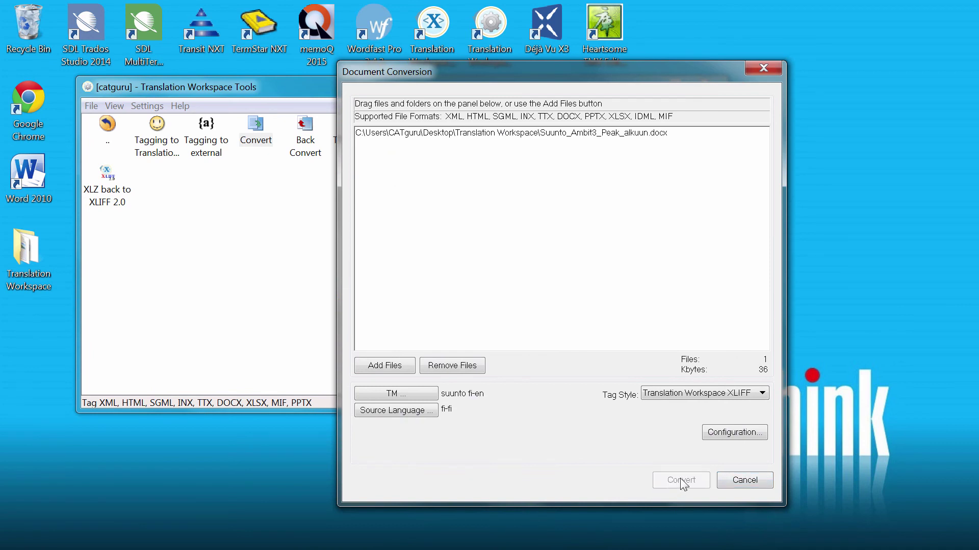
double_click(28, 255)
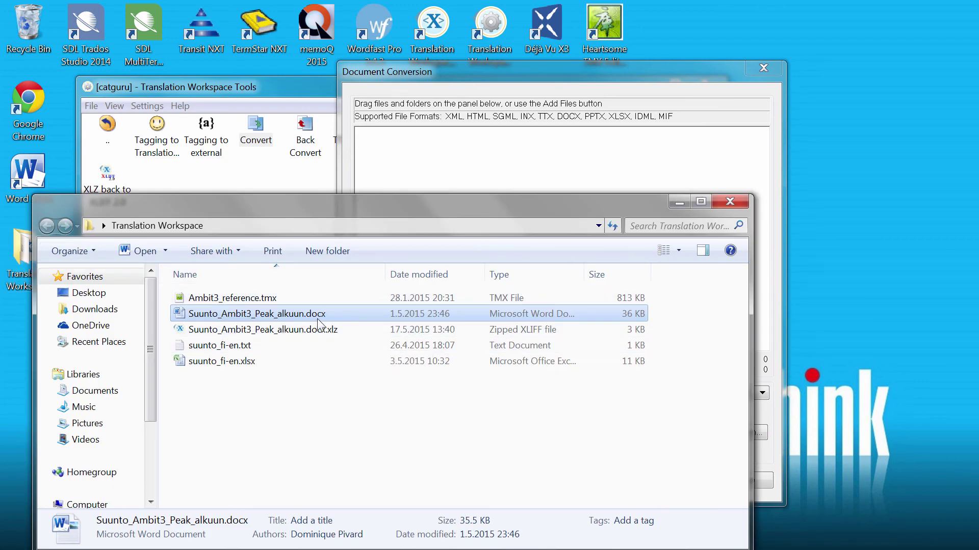
click(284, 331)
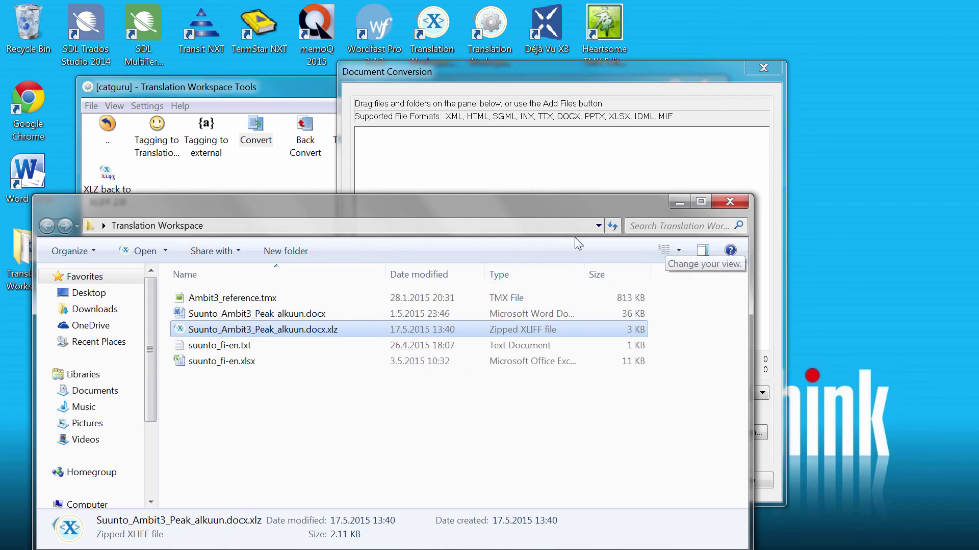
Open Suunto_Ambit3_Peak_alkuun.docx.xlz in the XLIFF Editor with en-gb as target language
double_click(180, 331)
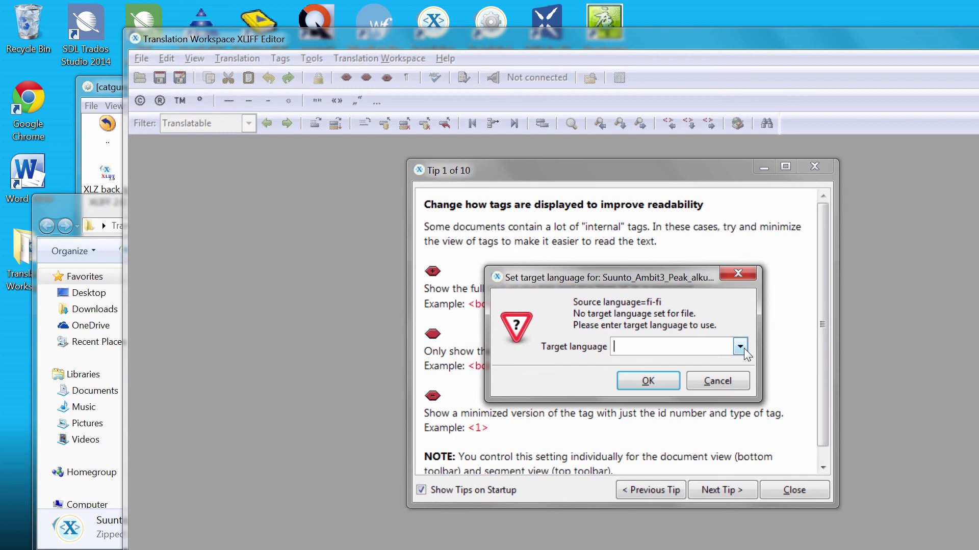
click(740, 347)
scroll(668, 444, down, 20)
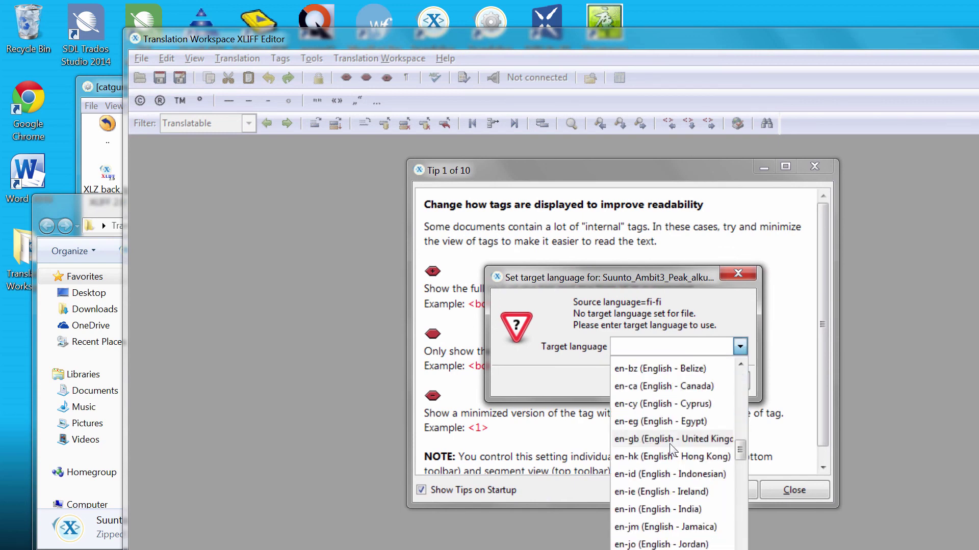
click(669, 440)
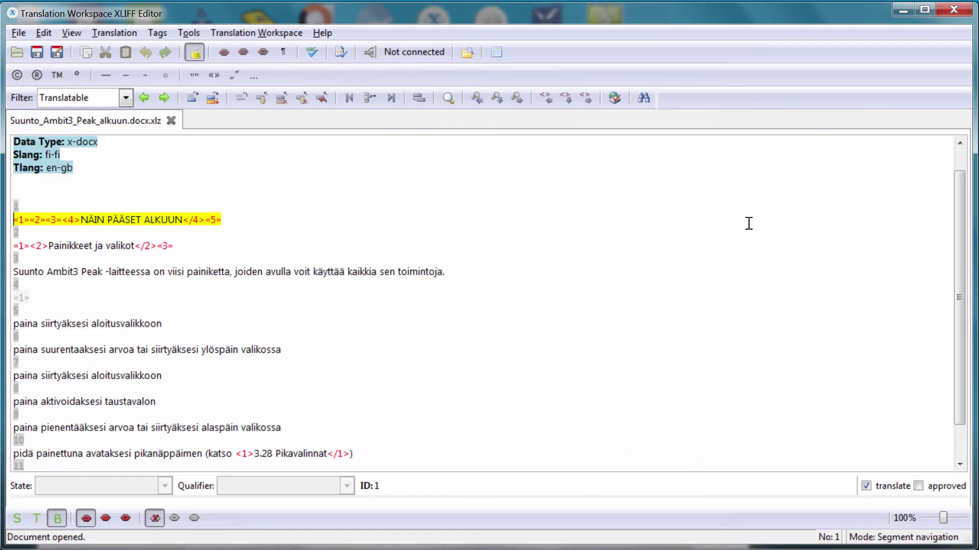